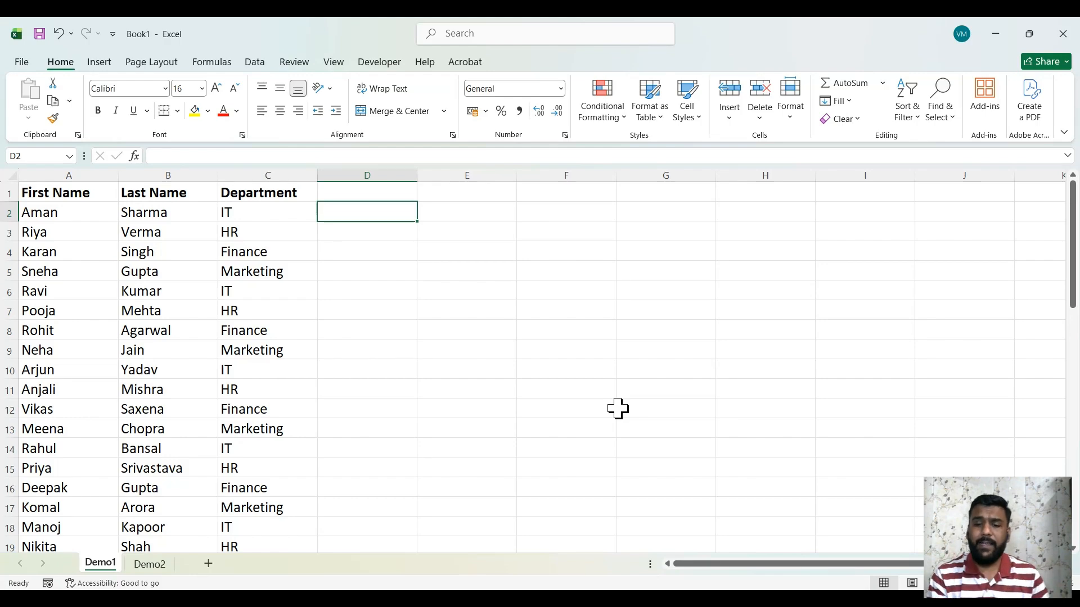
Head column D with the title 'Full Name'
key(Up)
text(Ful)
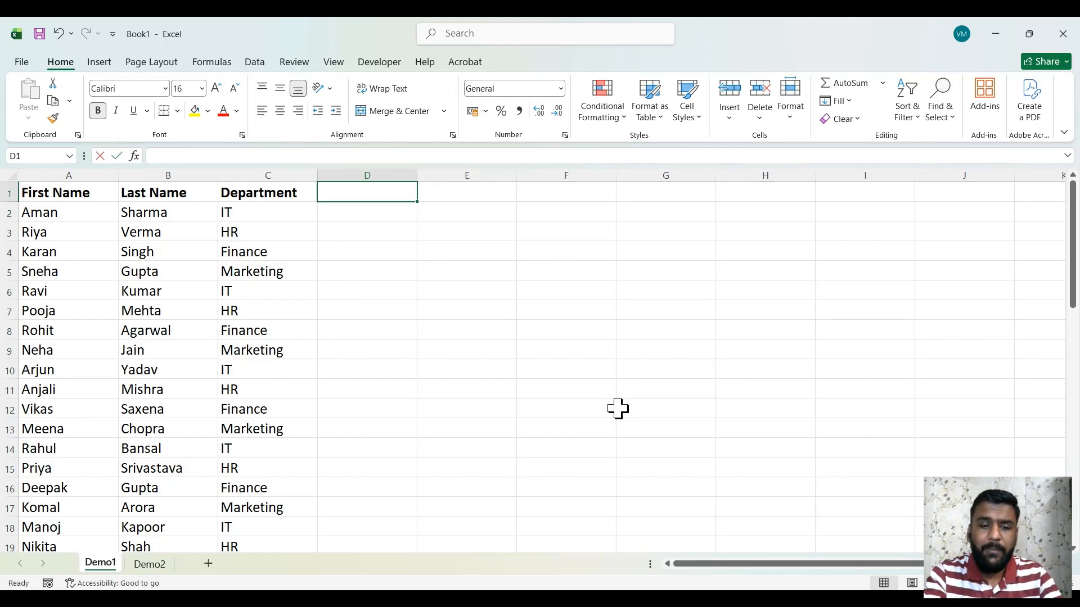
text(l Nam)
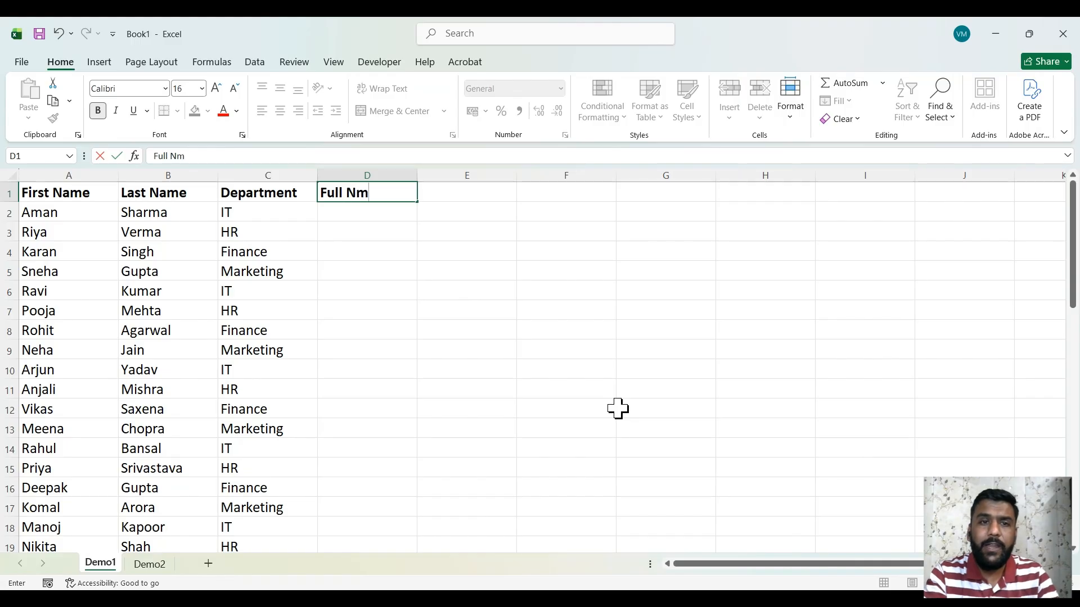
key(BackSpace)
text(ame)
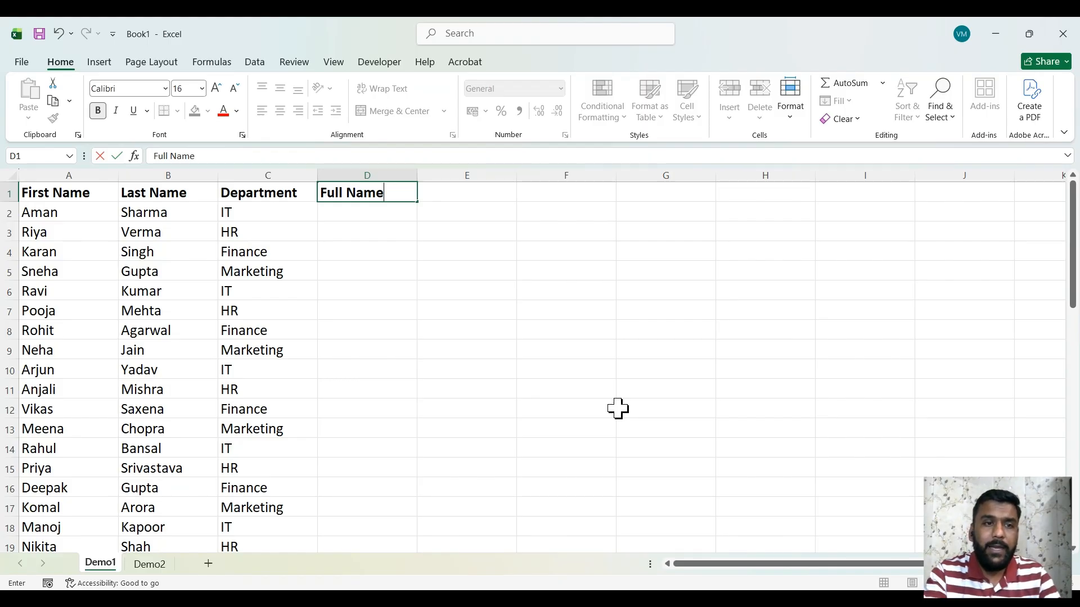
key(Return)
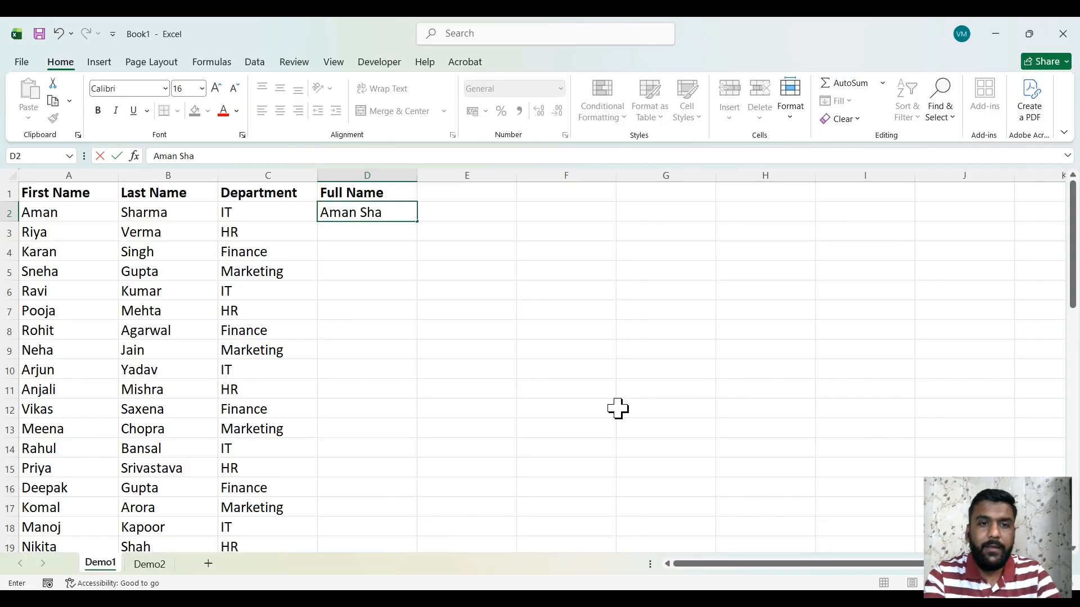
Type each person's combined first and last name into D2, D4 and D7
key(Return)
key(Return)
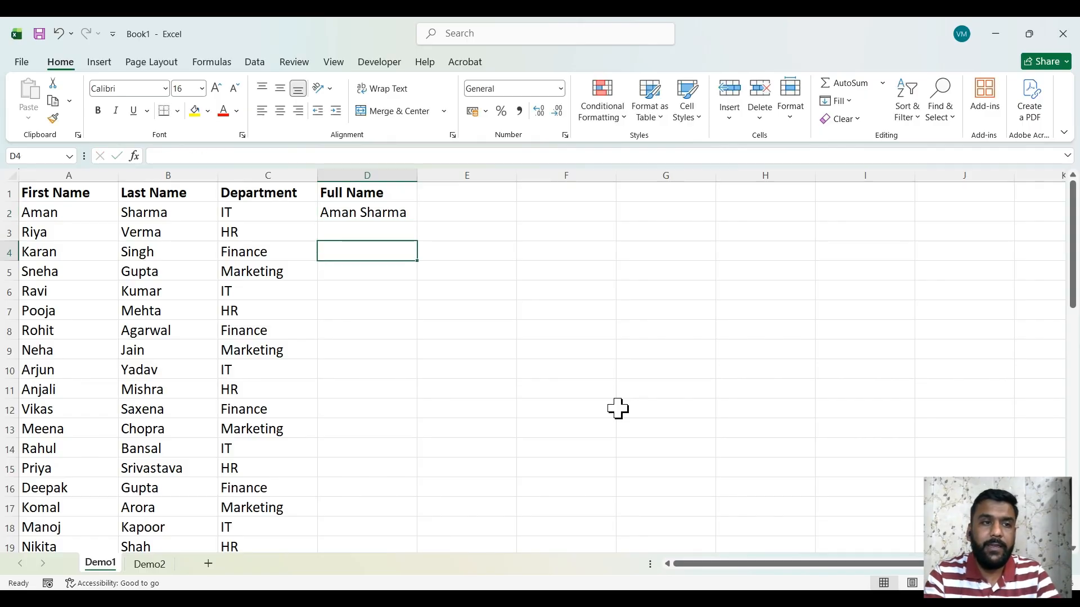
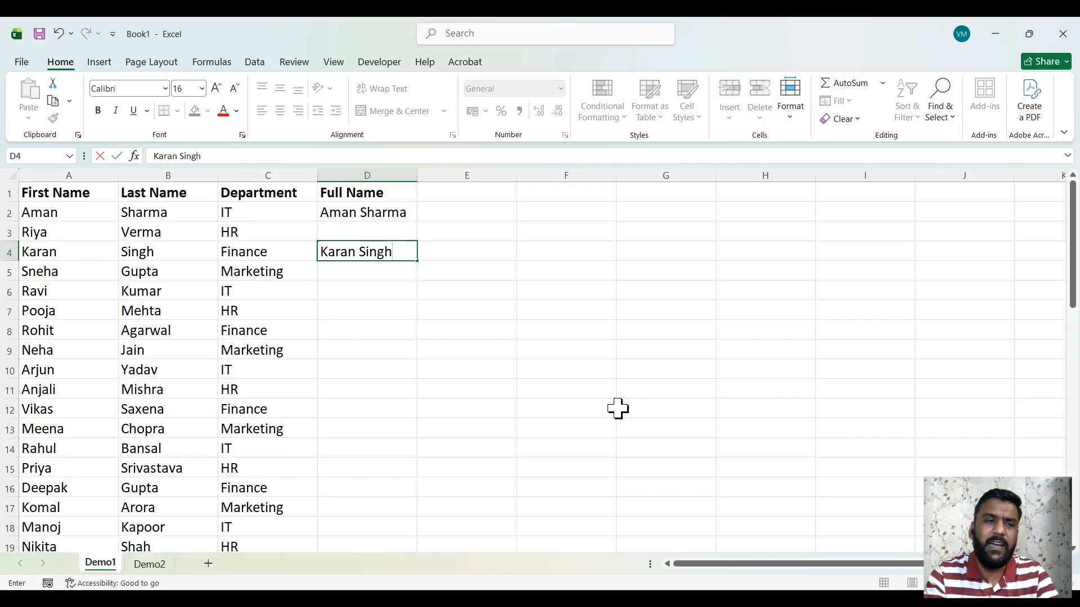
key(Return)
key(Return)
key(Return)
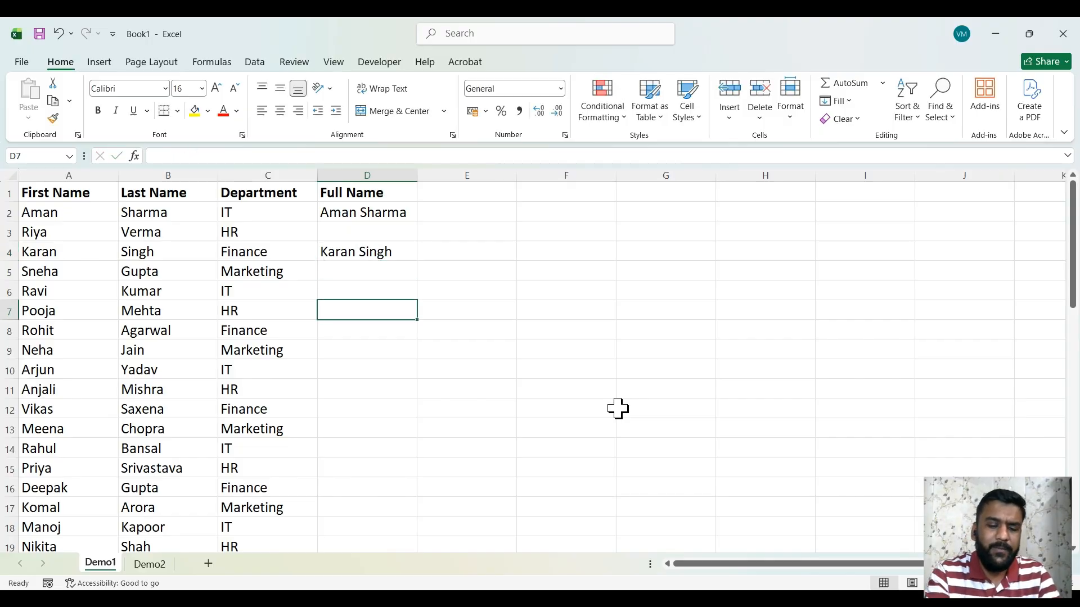
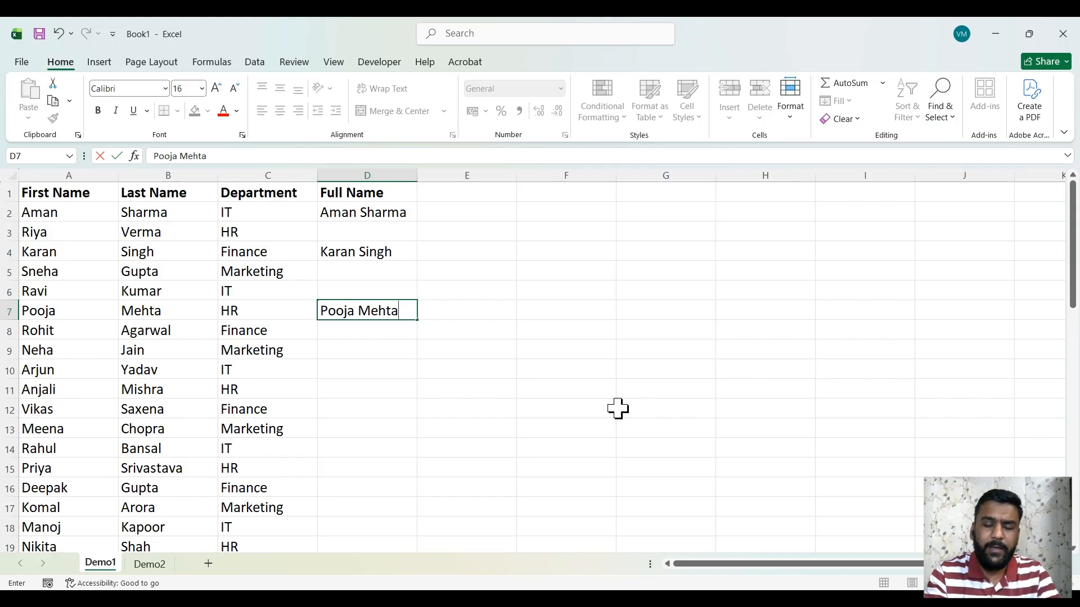
key(Return)
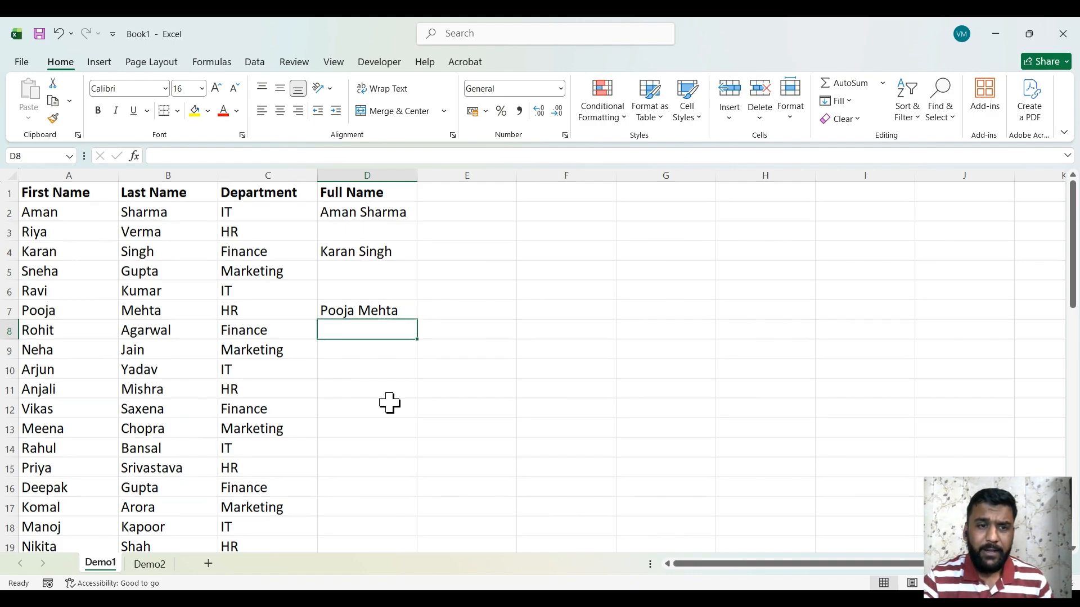
Clear the typed full names from D2:D7, keeping only the Full Name header
scroll(387, 403, down, 8)
scroll(389, 402, down, 5)
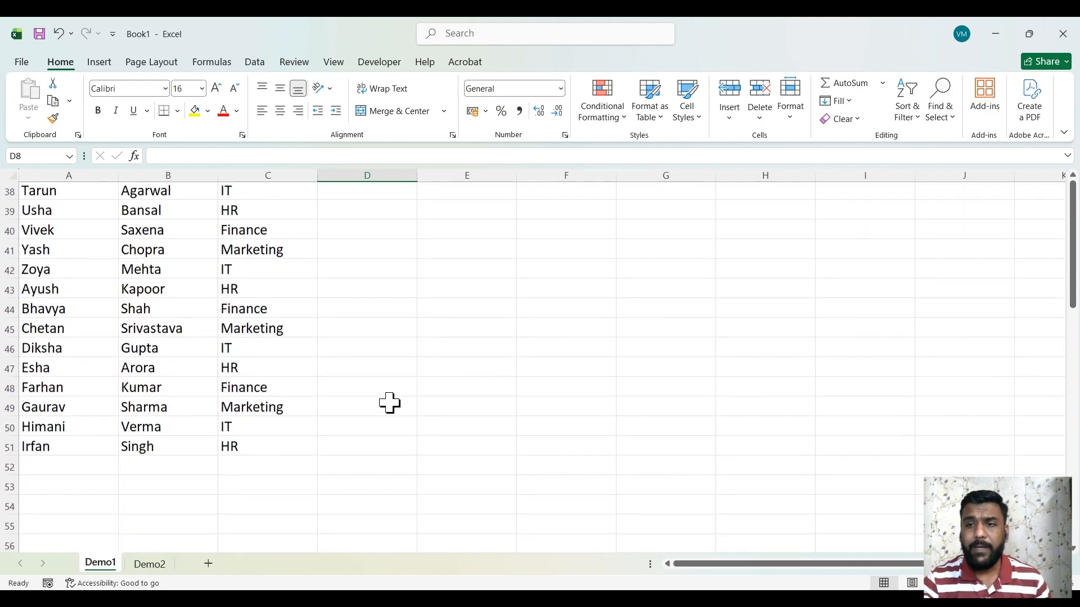
scroll(389, 403, up, 8)
scroll(389, 402, up, 5)
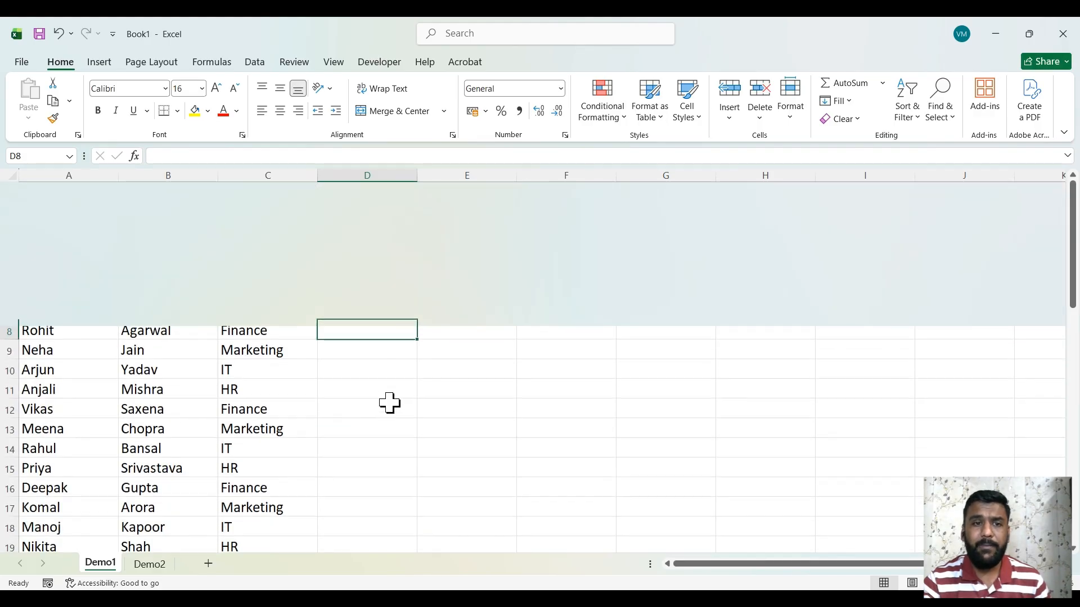
key(Up)
key(Up)
key(Up)
key(Up)
key(Up)
key(Up)
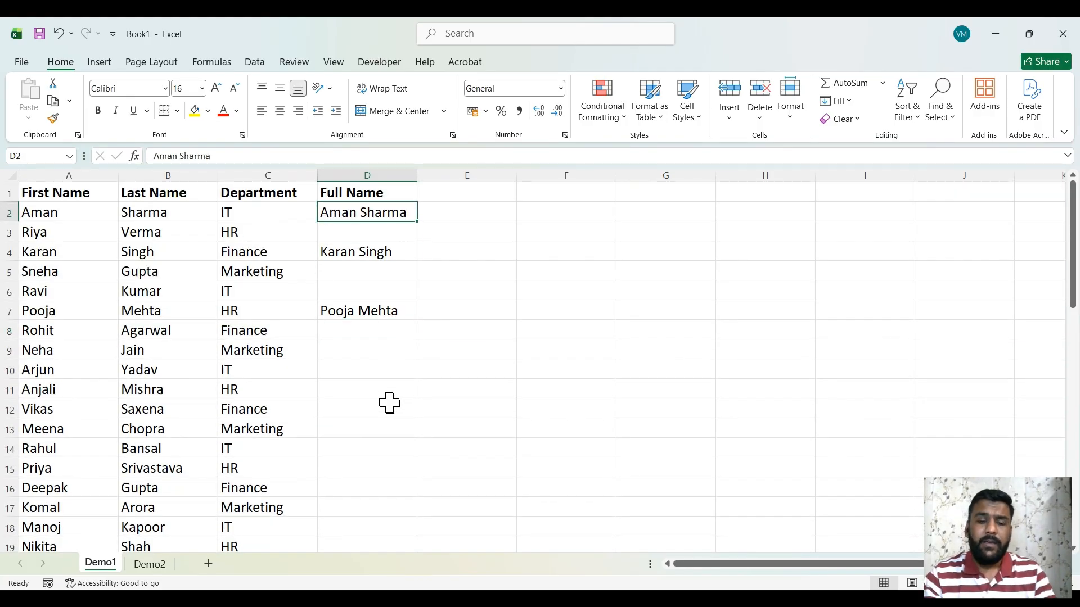
key(shift+Down)
key(shift+Down)
key(shift+Down)
key(shift+Down)
key(shift+Down)
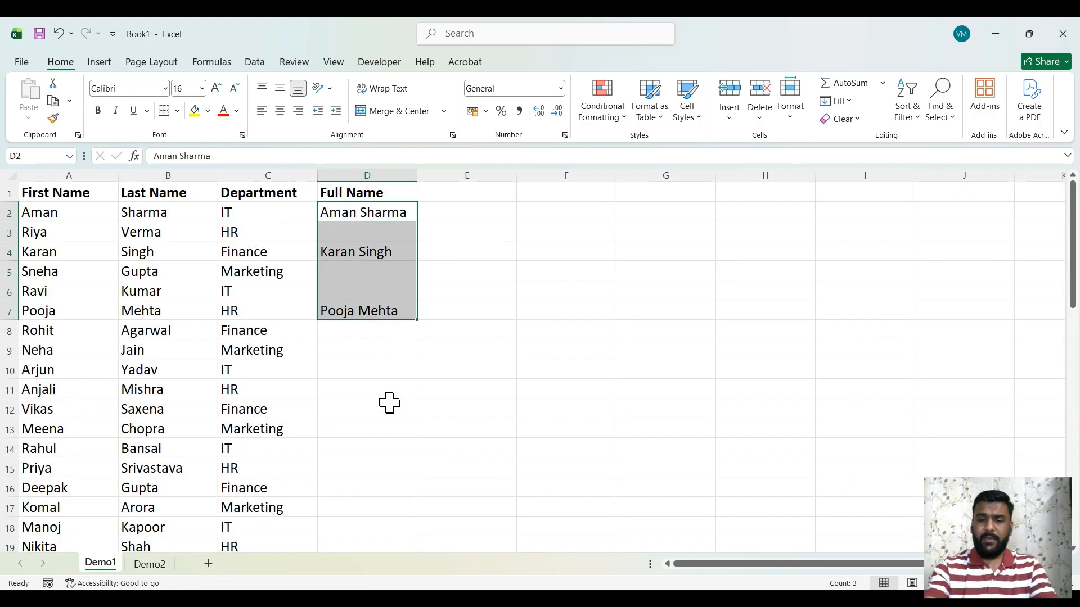
key(Delete)
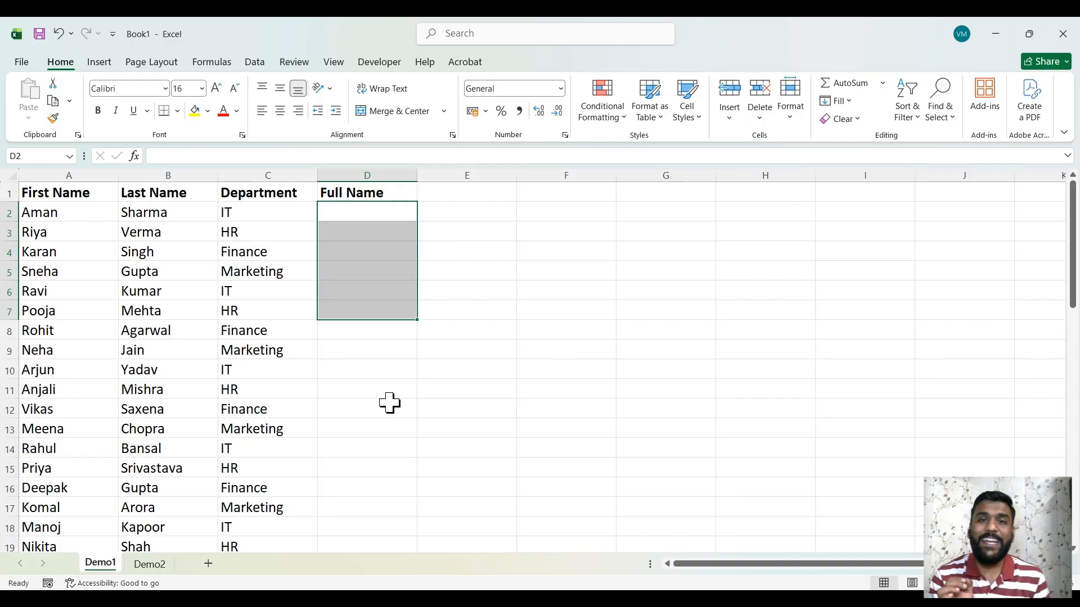
key(Up)
key(Down)
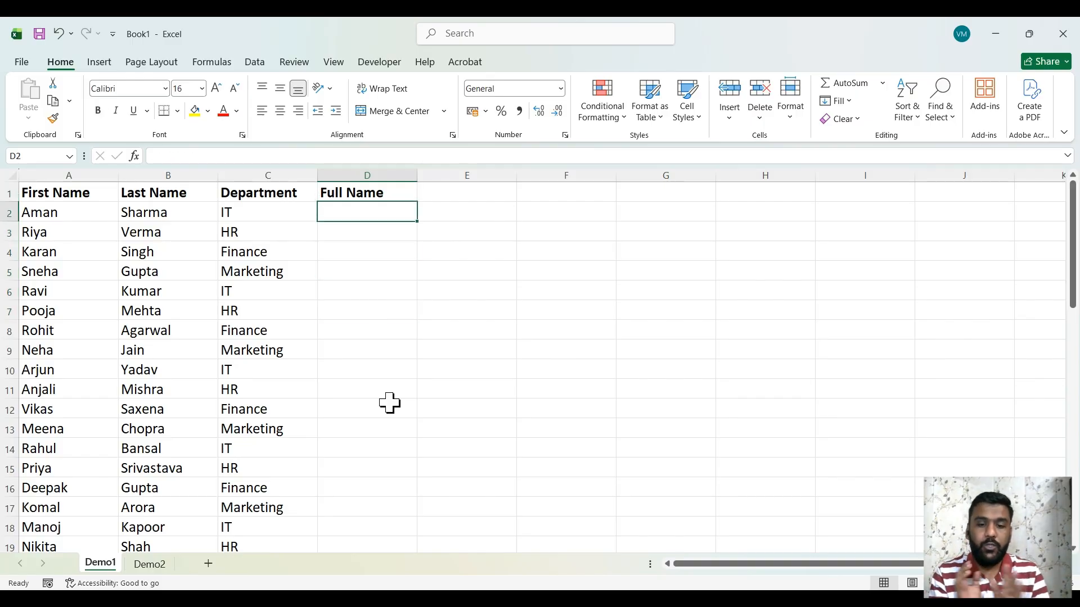
Enter =CONCAT(A2," ",B2) in D2 to join first and last name with a space
text(=)
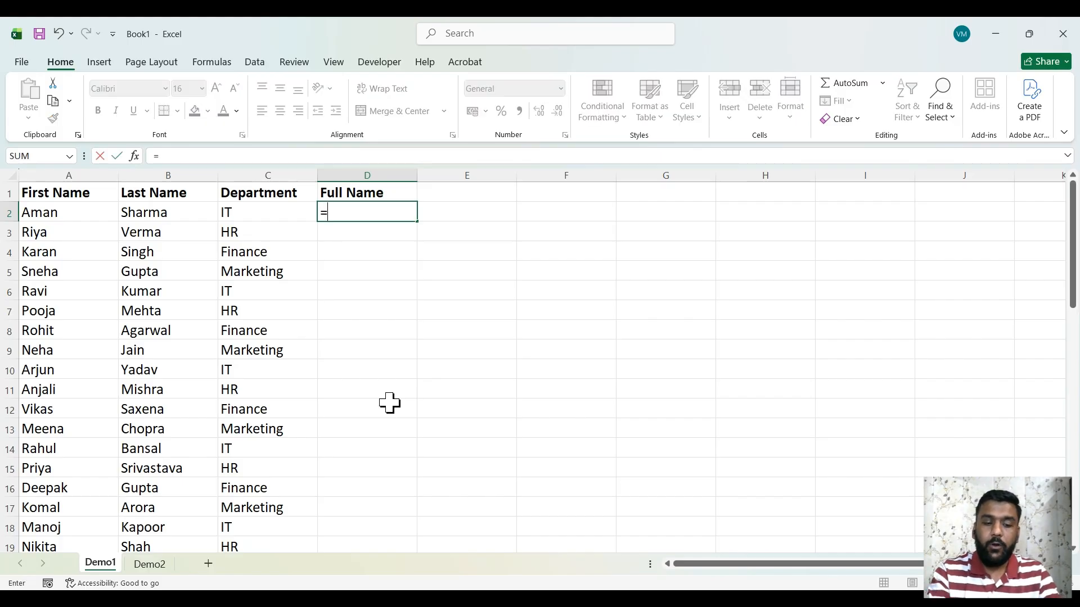
text(con)
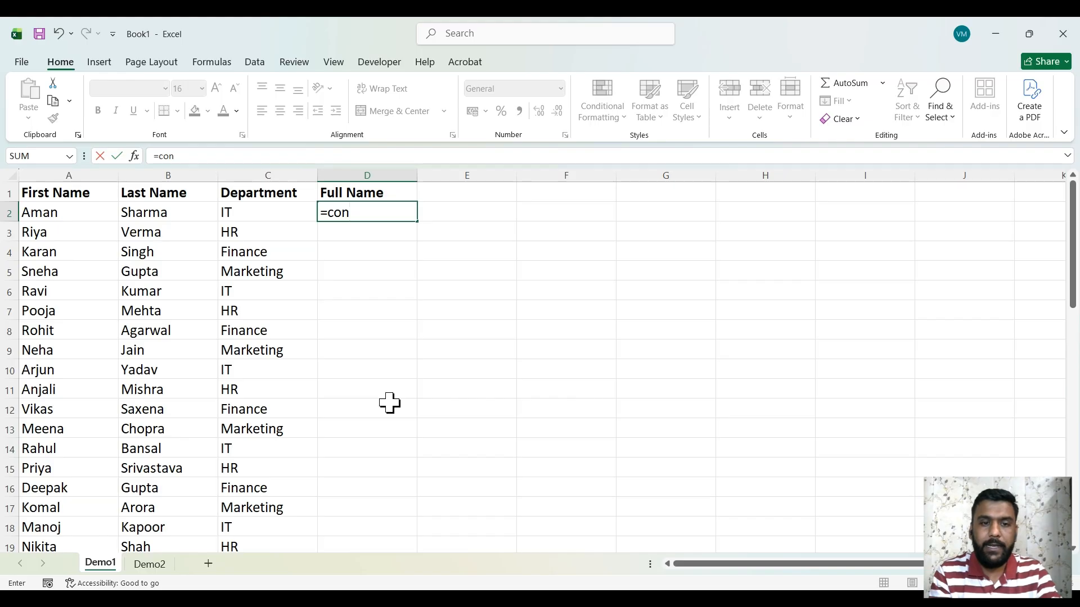
key(Tab)
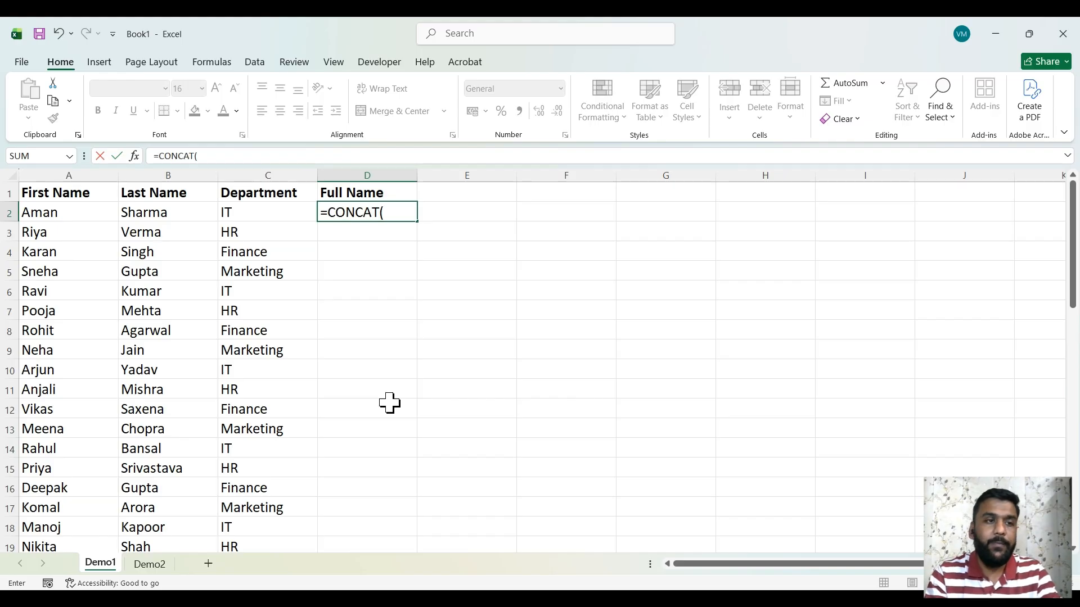
click(80, 214)
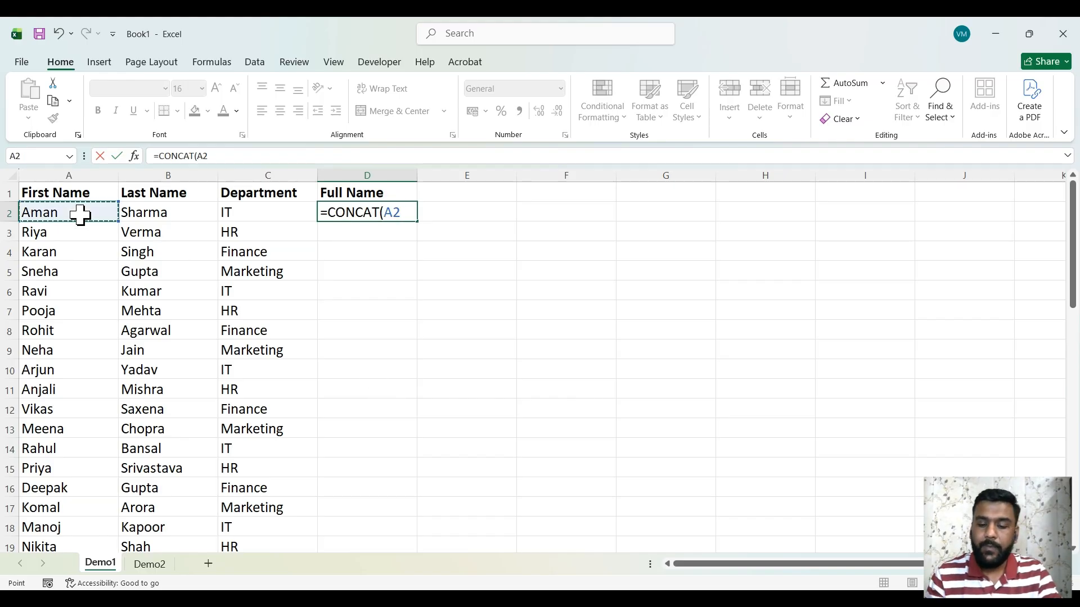
text(,)
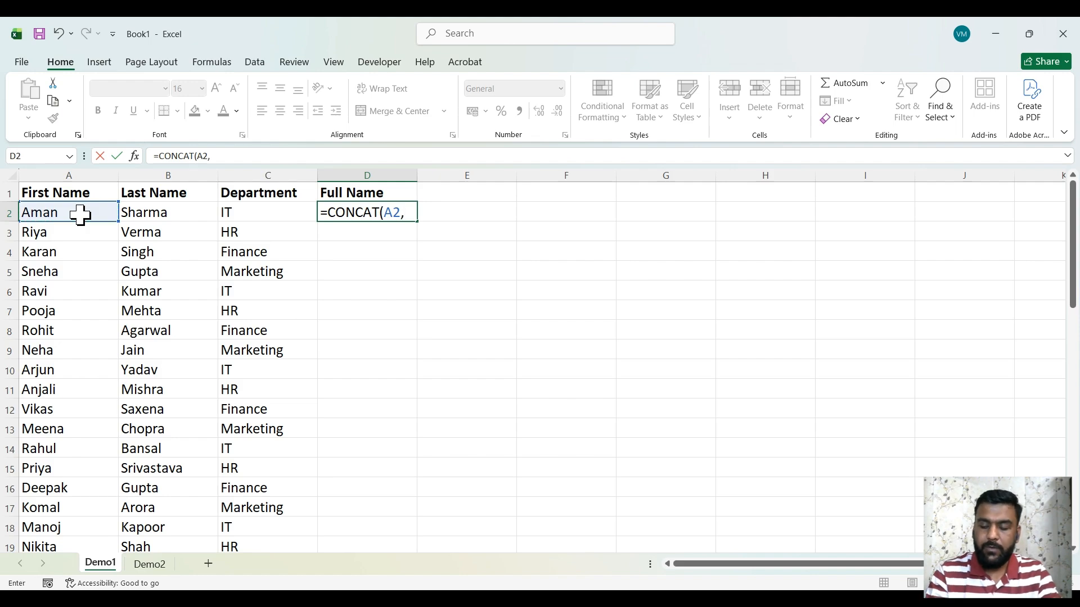
text("")
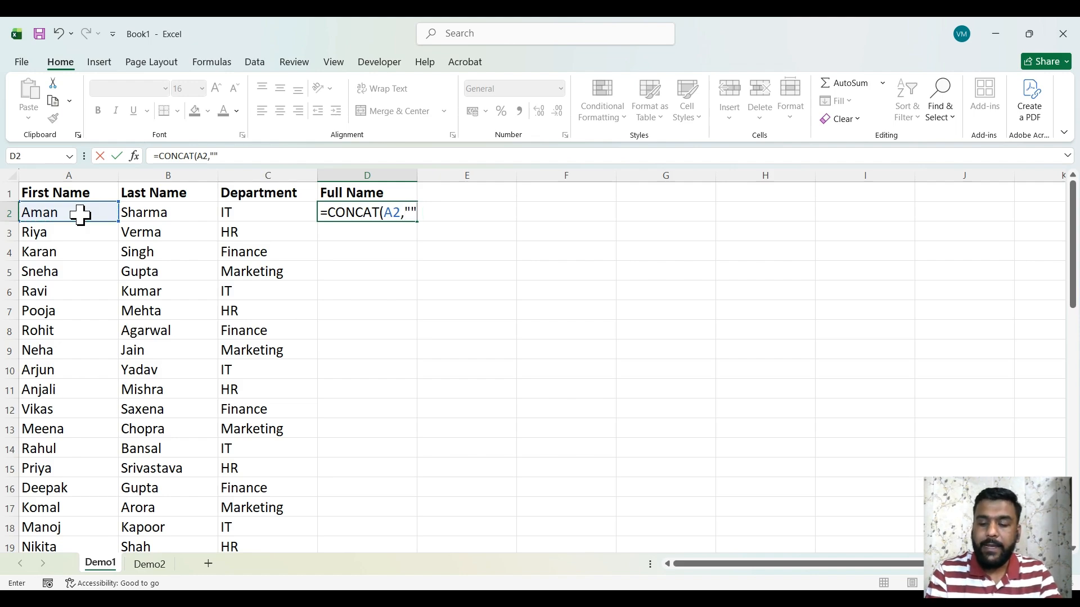
key(BackSpace)
text(")
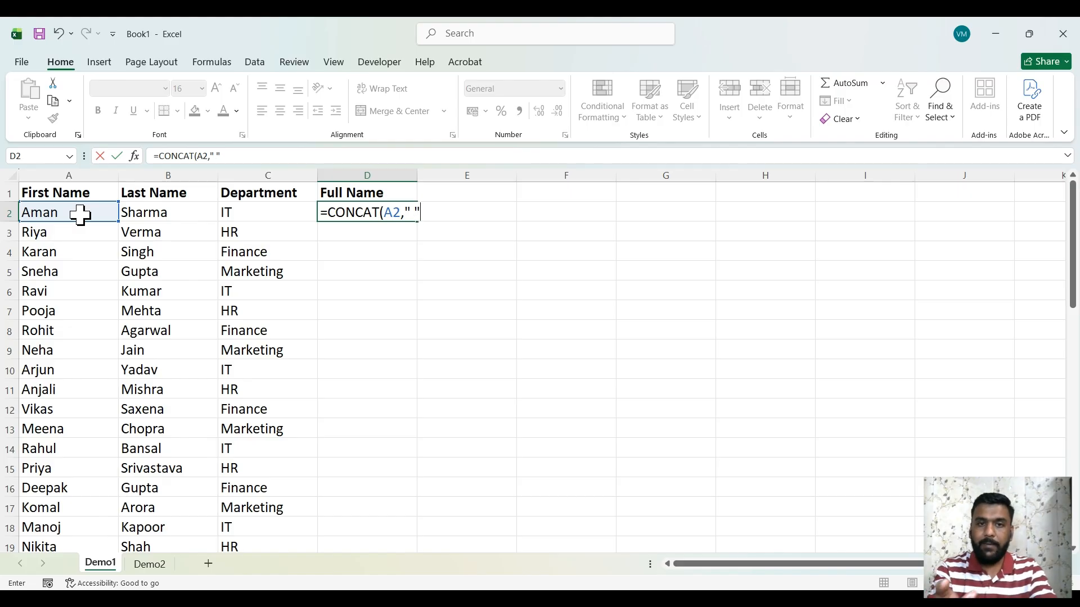
text(,)
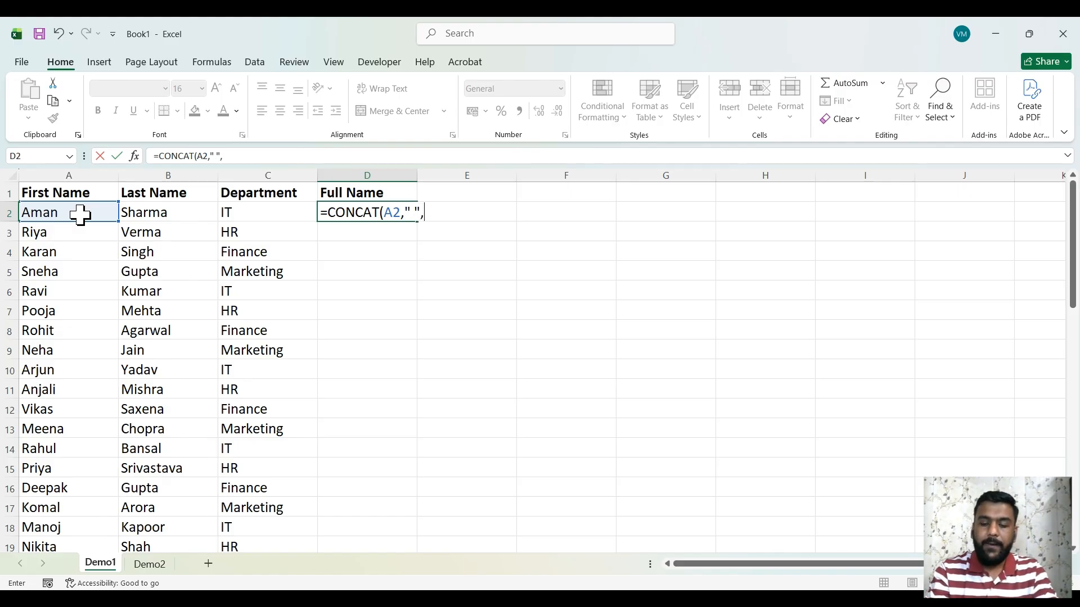
key(Left)
key(Left)
key(Left)
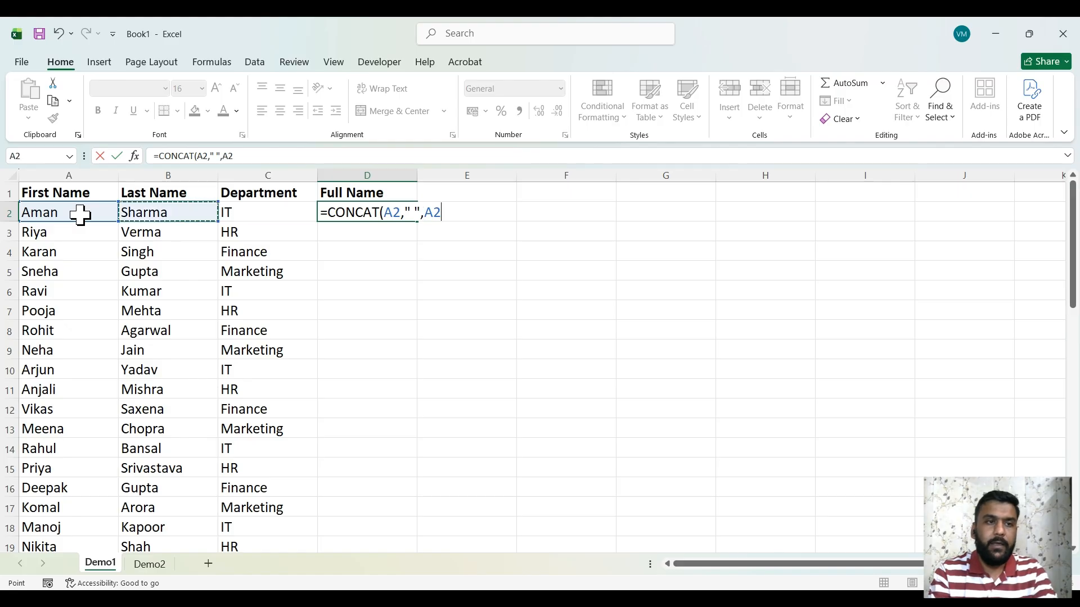
key(Right)
text())
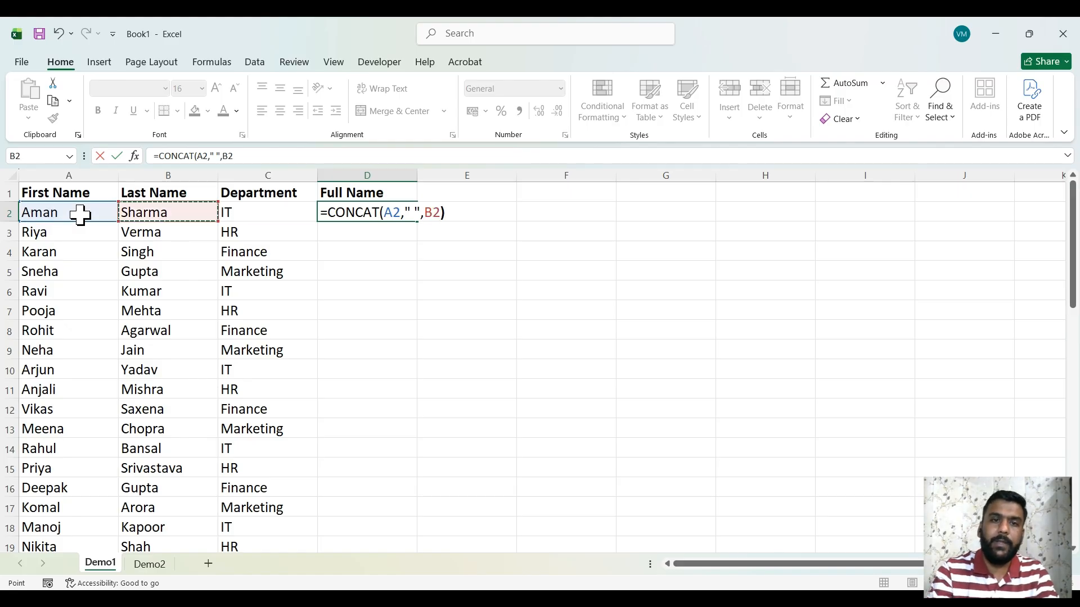
key(Return)
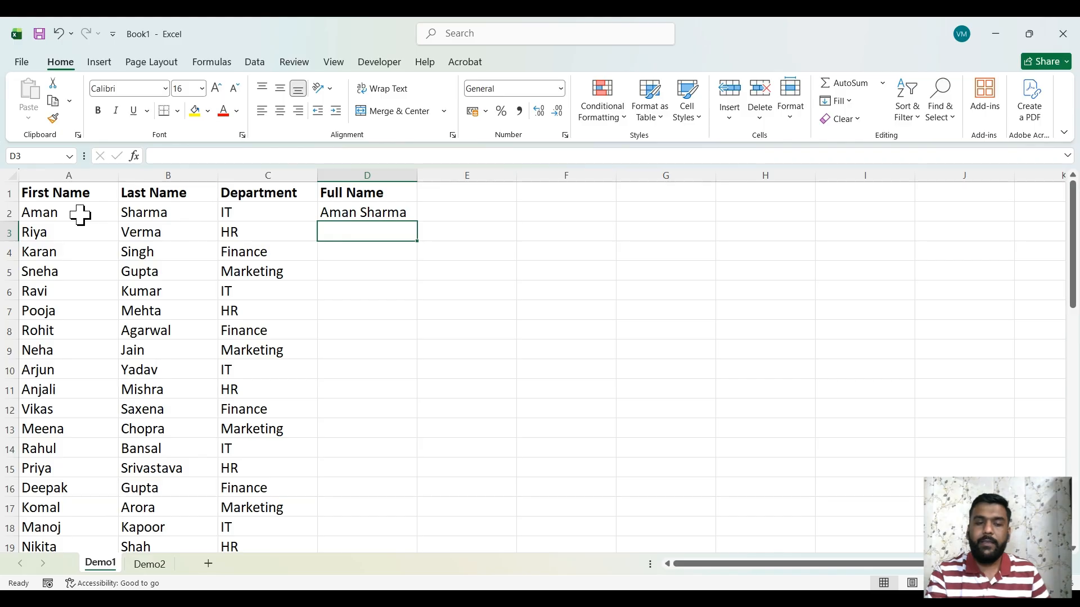
Fill the D2 CONCAT formula down the Full Name column, then delete the filled names
click(348, 212)
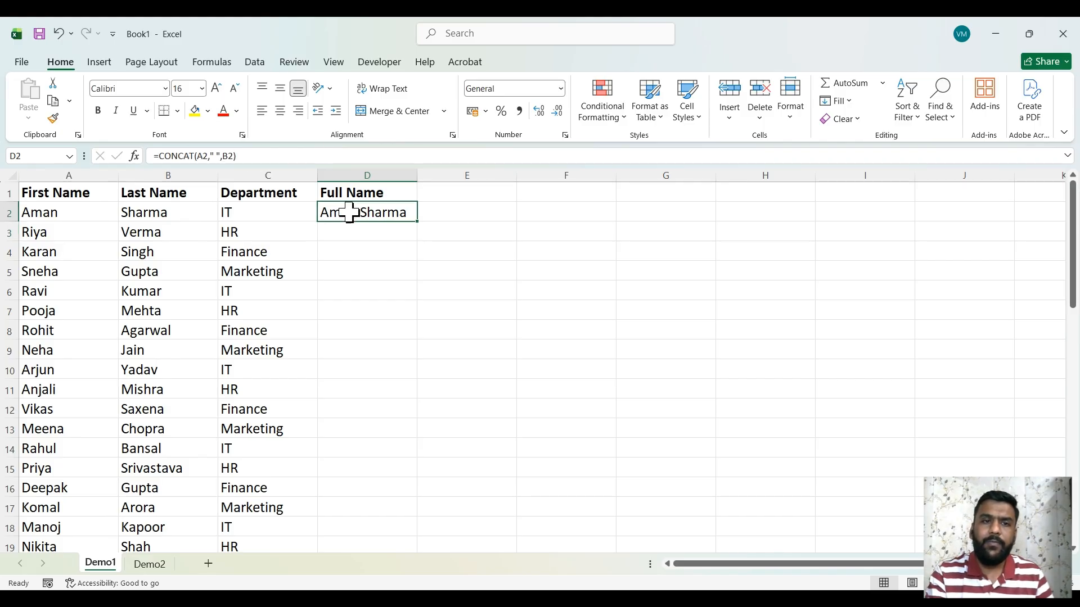
double_click(421, 224)
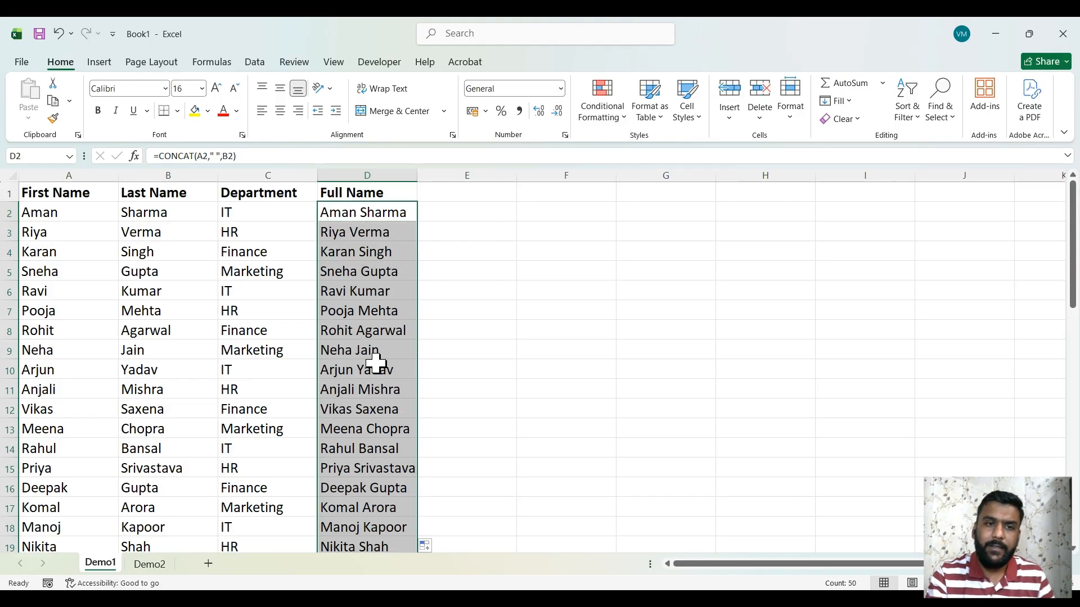
scroll(376, 363, down, 2)
scroll(375, 363, down, 9)
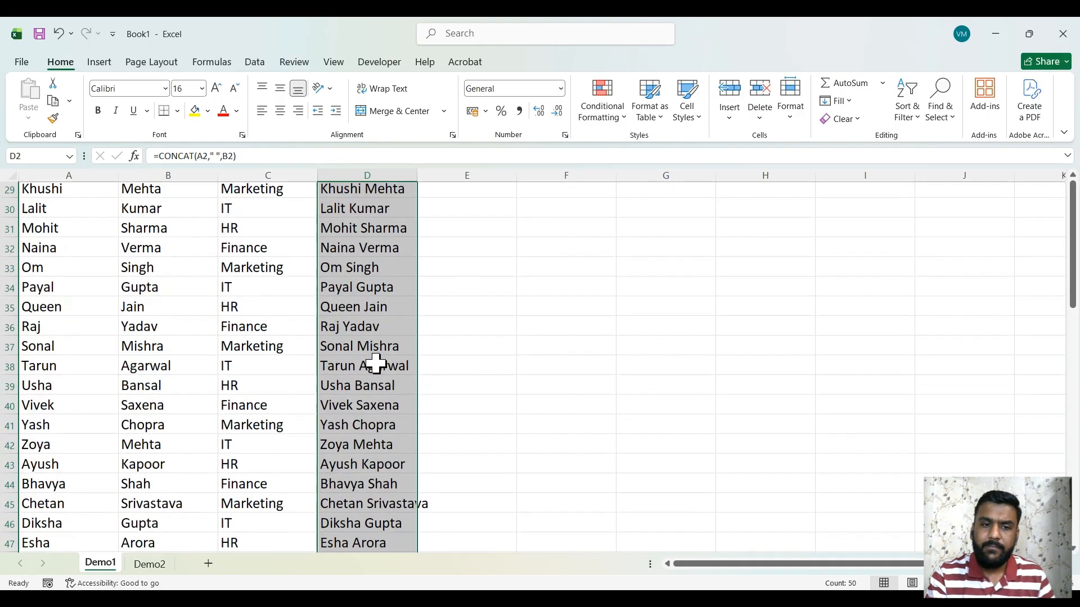
scroll(375, 362, down, 2)
scroll(375, 363, up, 13)
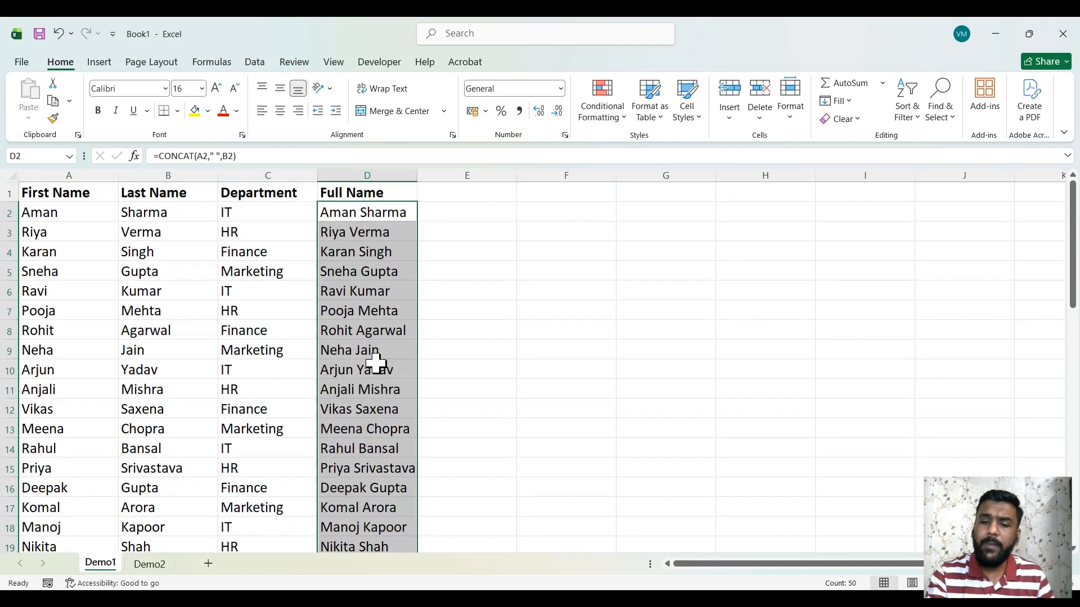
key(Delete)
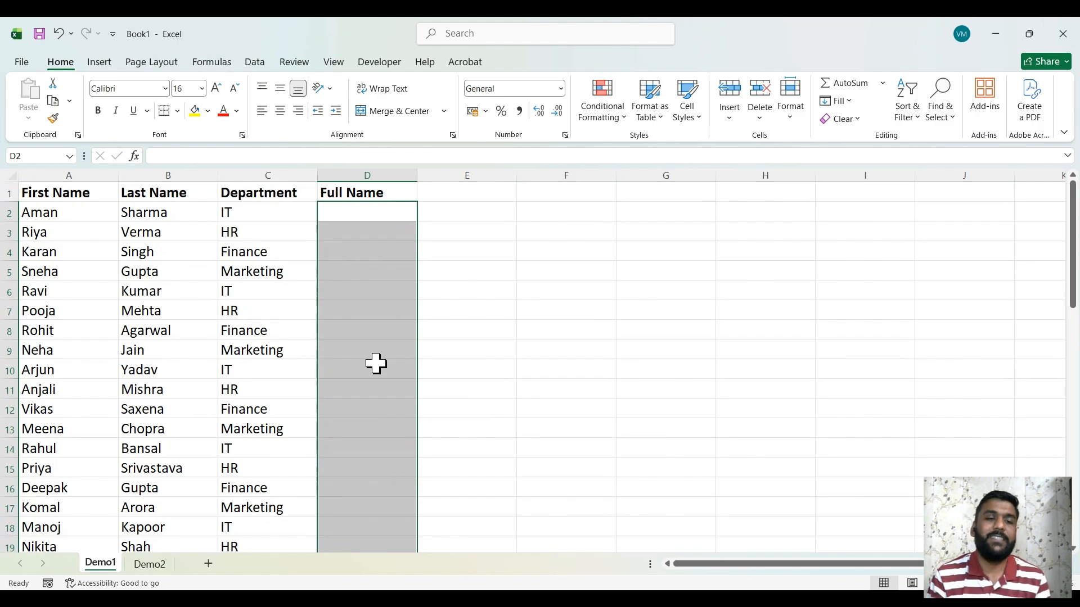
click(378, 212)
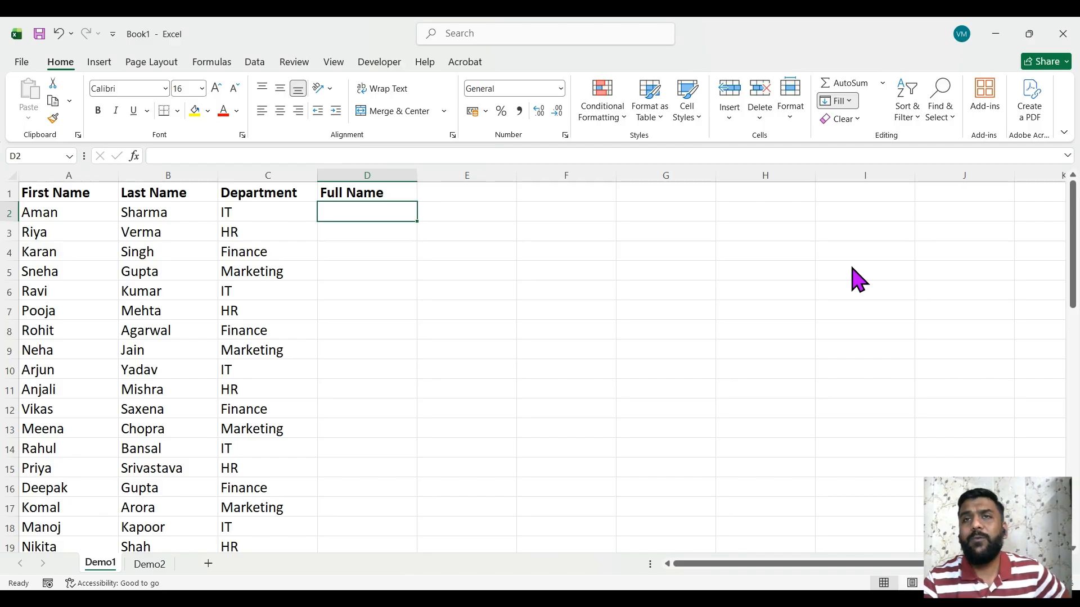
click(370, 210)
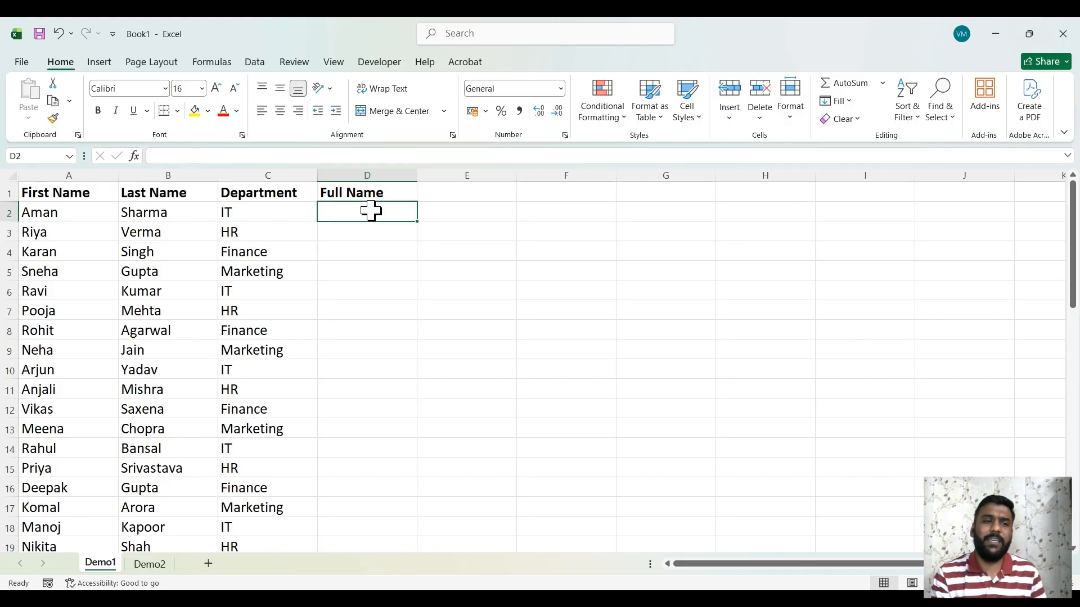
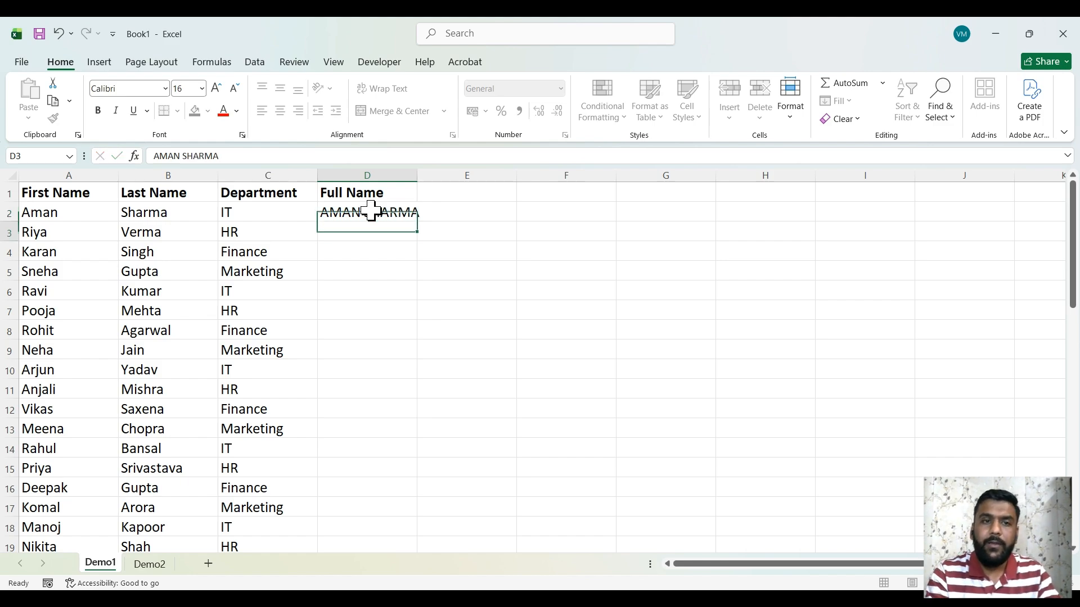
Enter an uppercase full-name example in D2 and Flash Fill the column with capitalised names
key(Return)
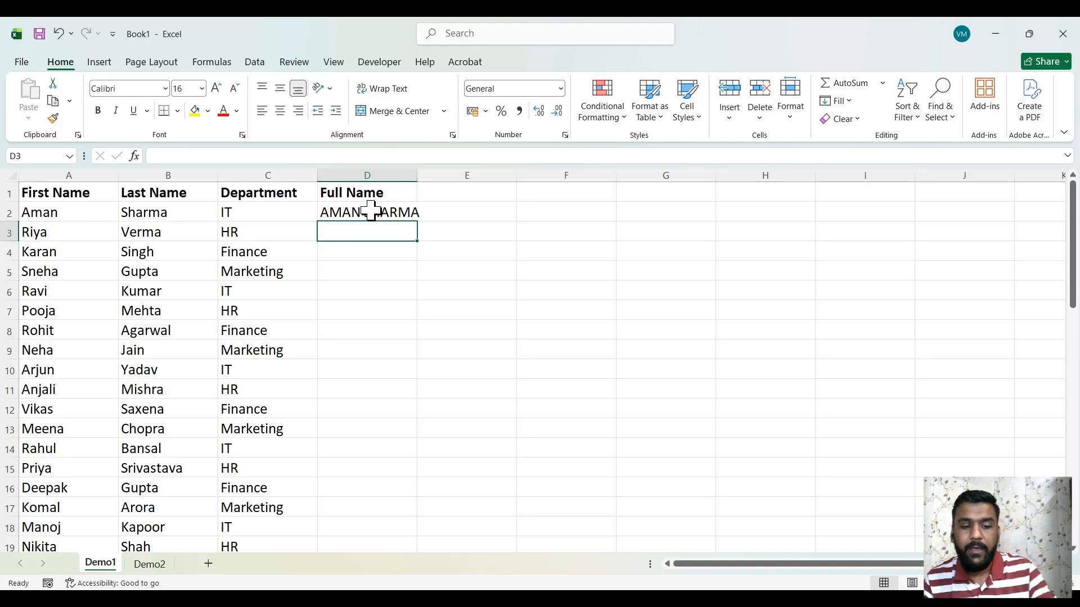
key(ctrl+e)
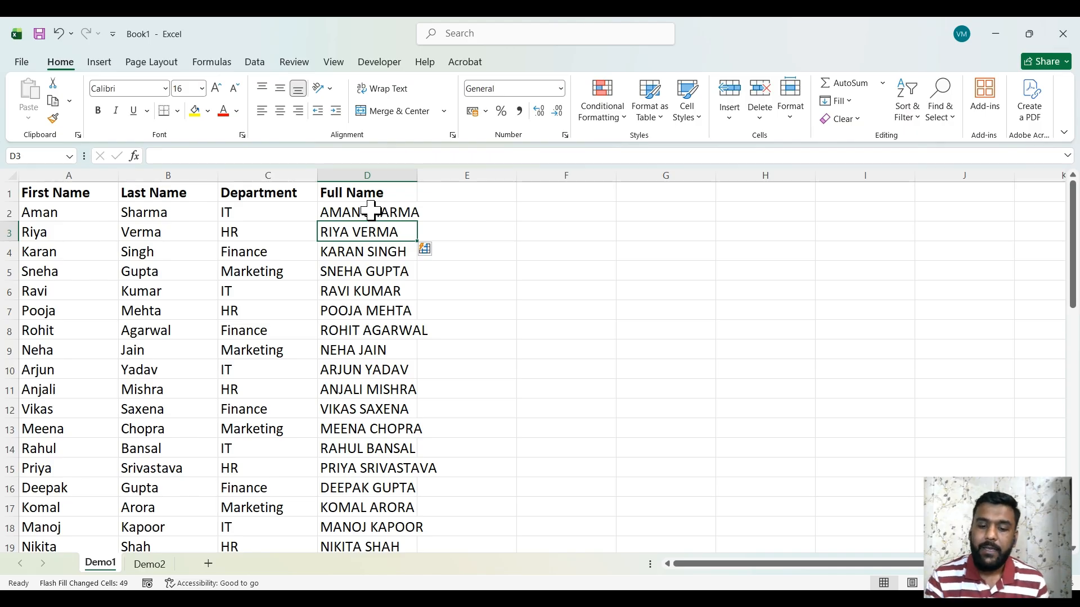
scroll(370, 209, down, 7)
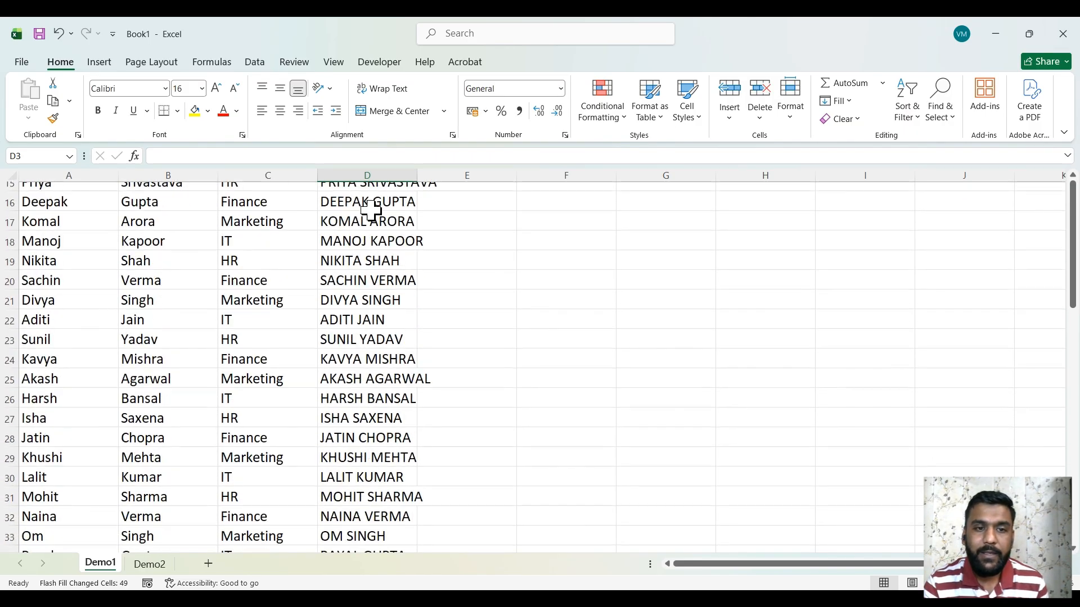
scroll(371, 210, down, 8)
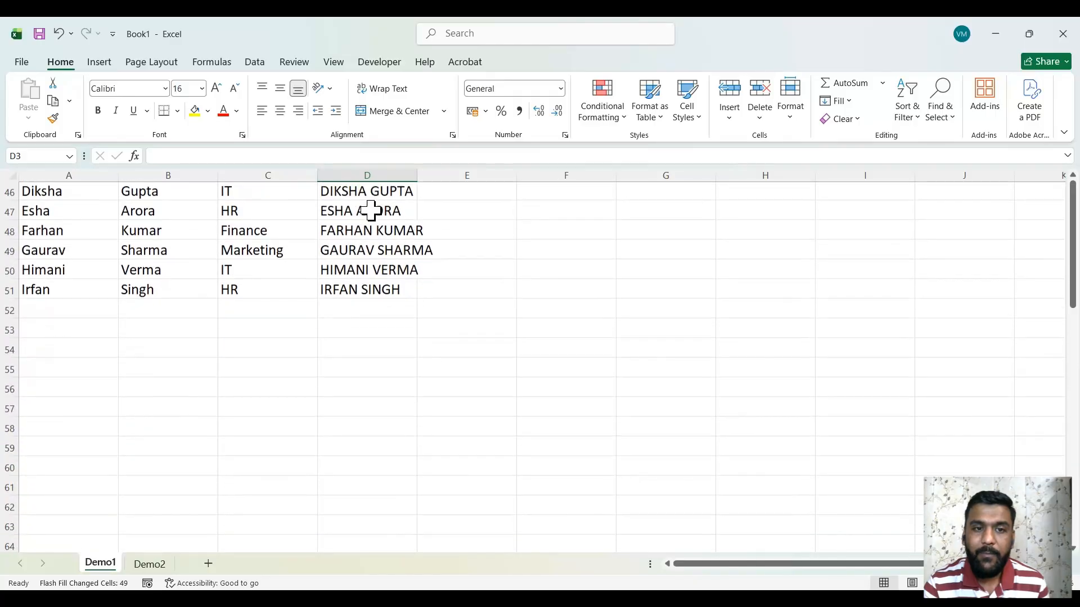
scroll(370, 209, up, 9)
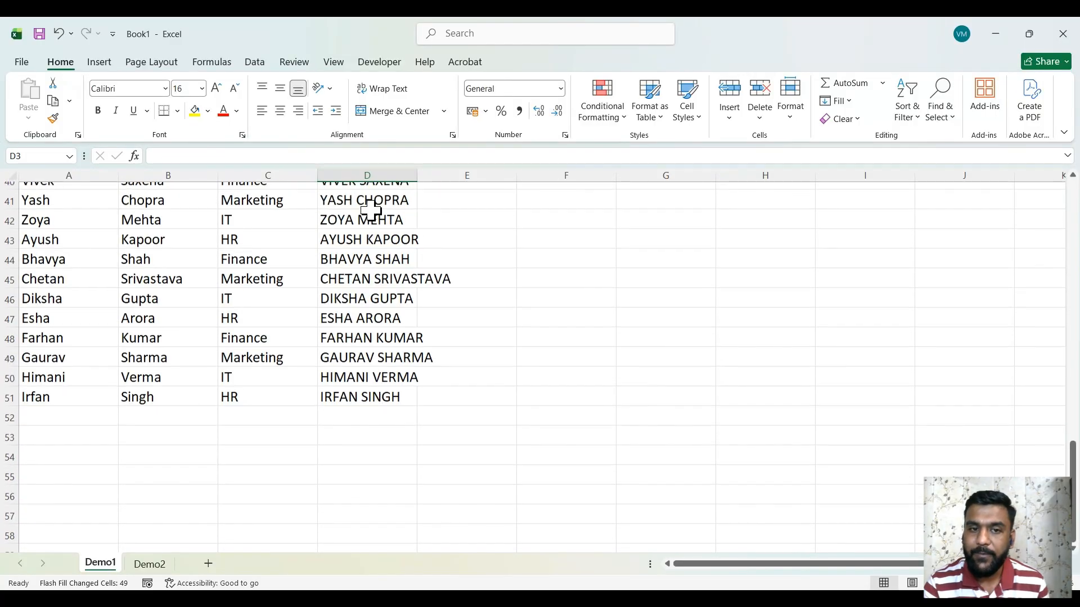
scroll(371, 209, up, 6)
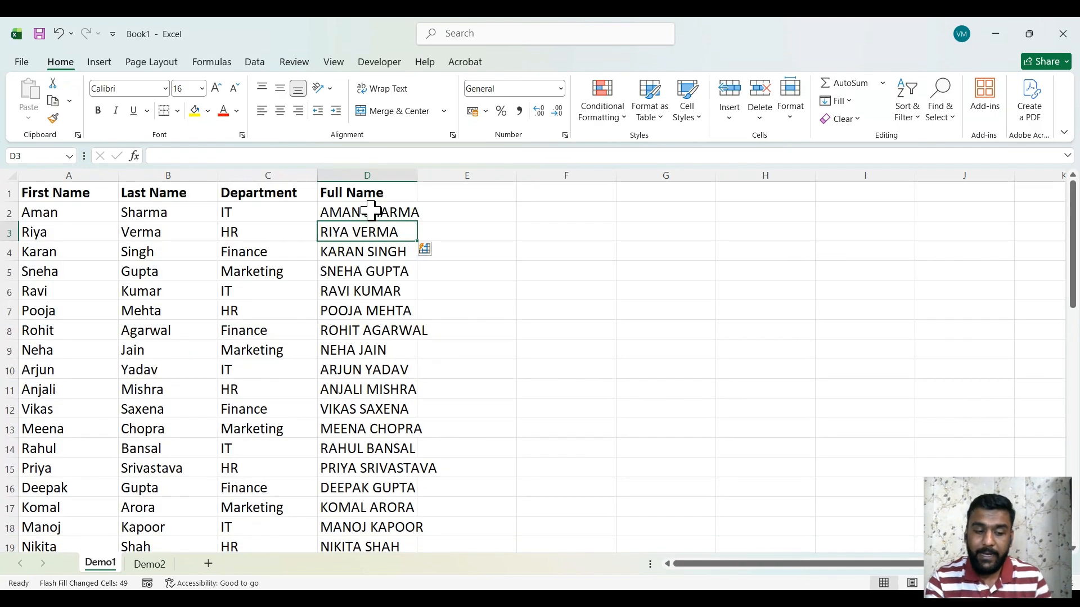
Undo the uppercase Flash Fill and retype the D2 full name in proper case
key(ctrl+z)
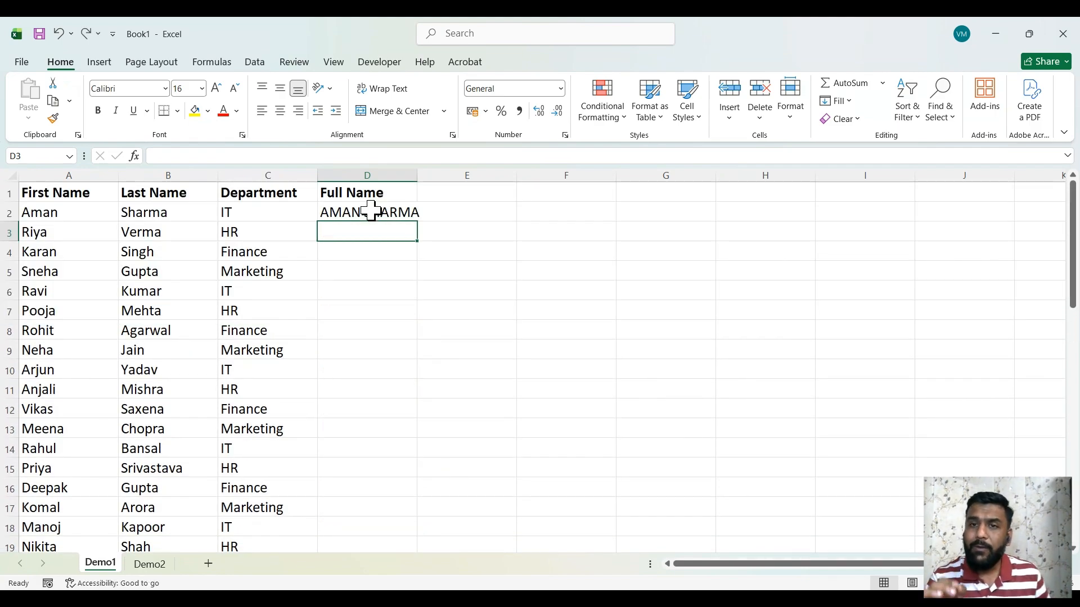
click(371, 210)
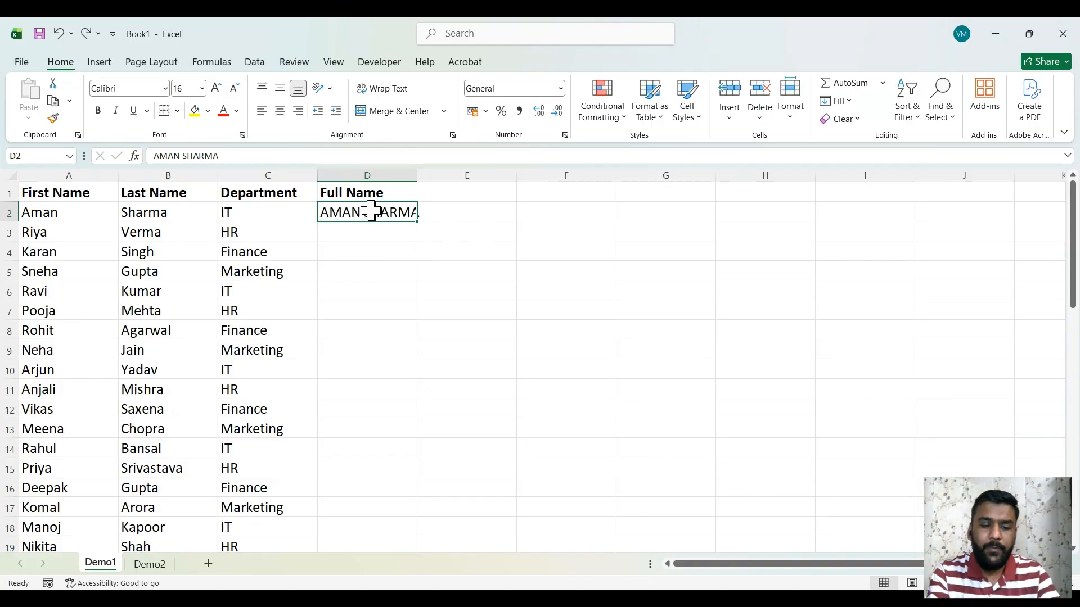
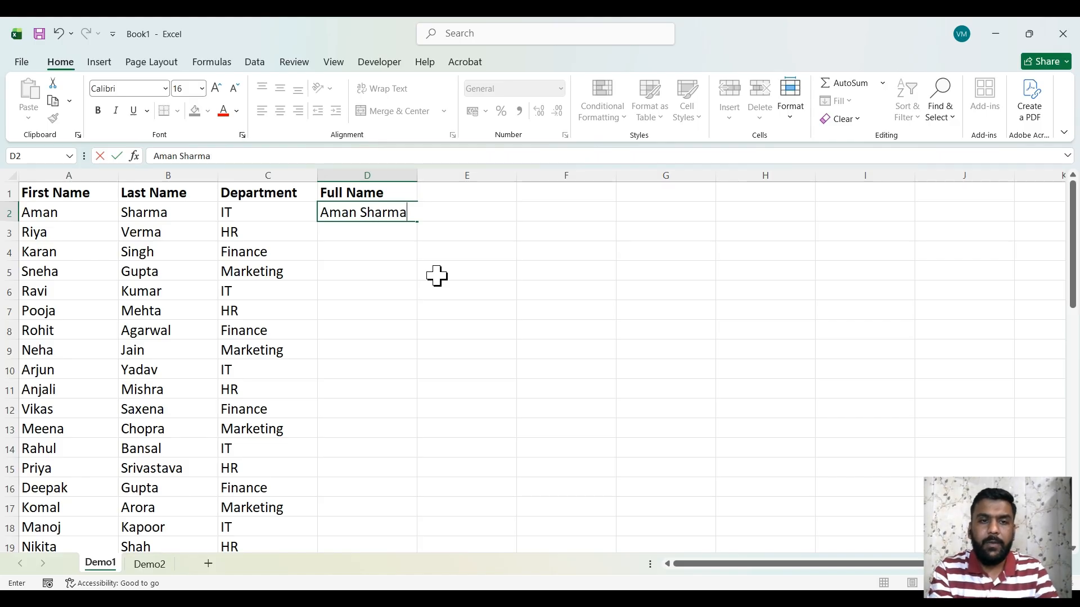
Commit the proper-case example, Flash Fill the column, then undo that fill
key(Return)
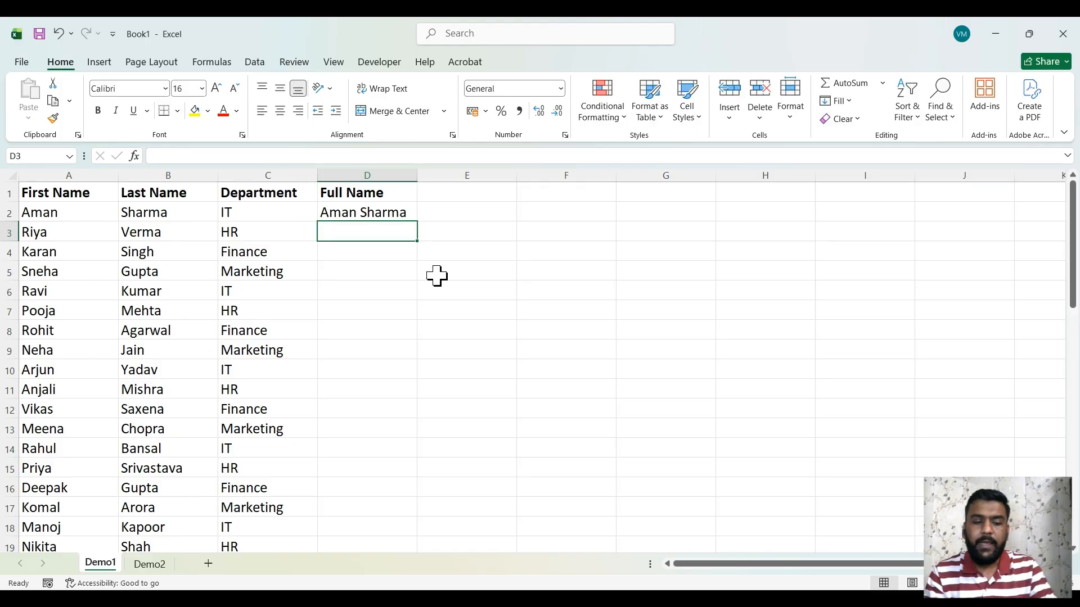
key(ctrl+e)
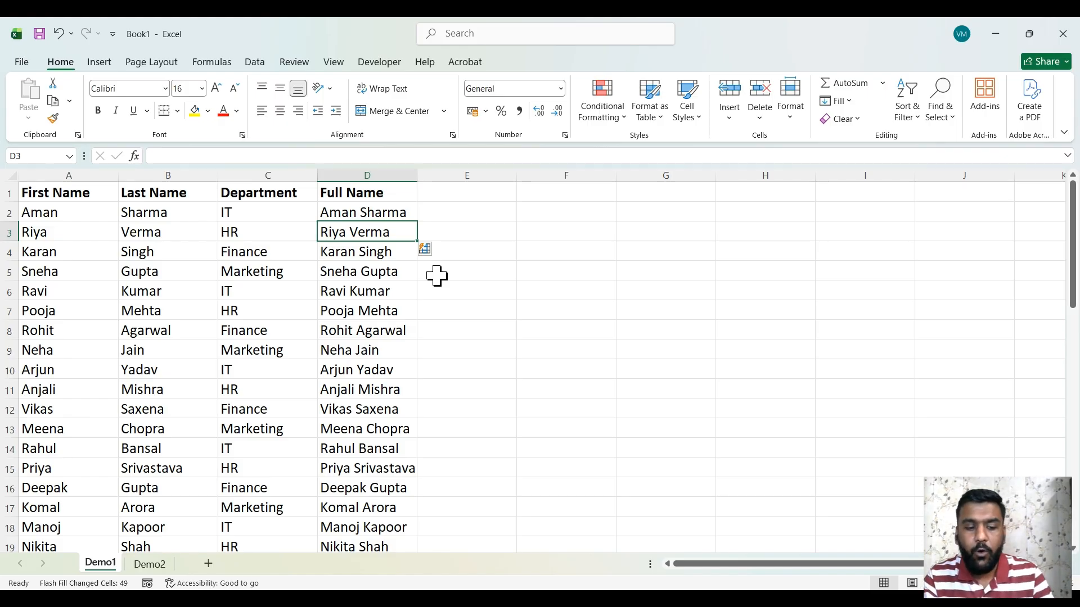
key(ctrl+z)
Append ' (IT)' to D2's name, Flash Fill names with departments, then switch to Demo2
key(Up)
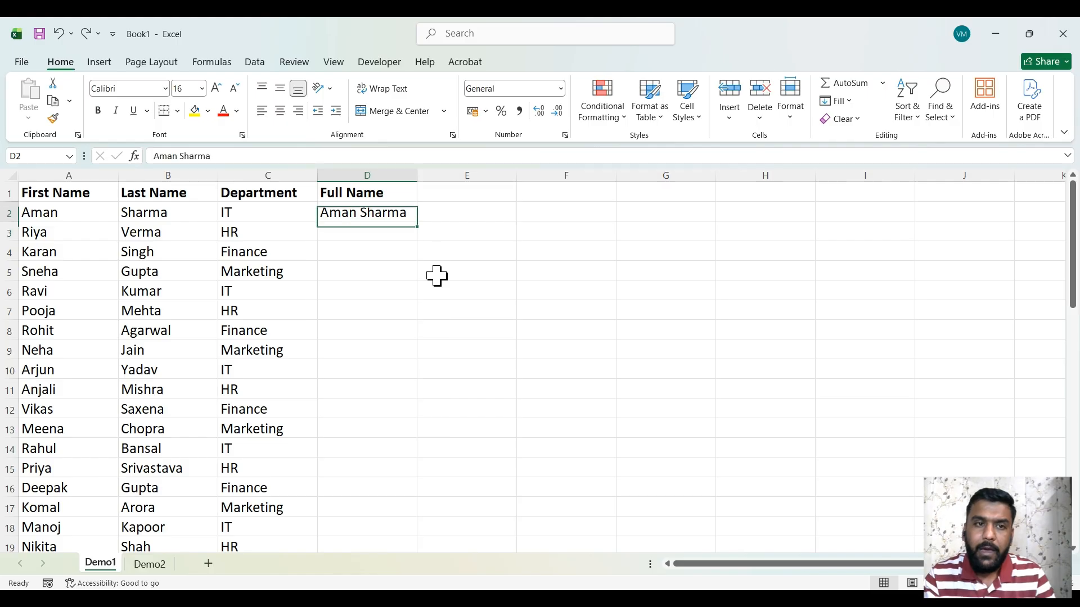
key(F2)
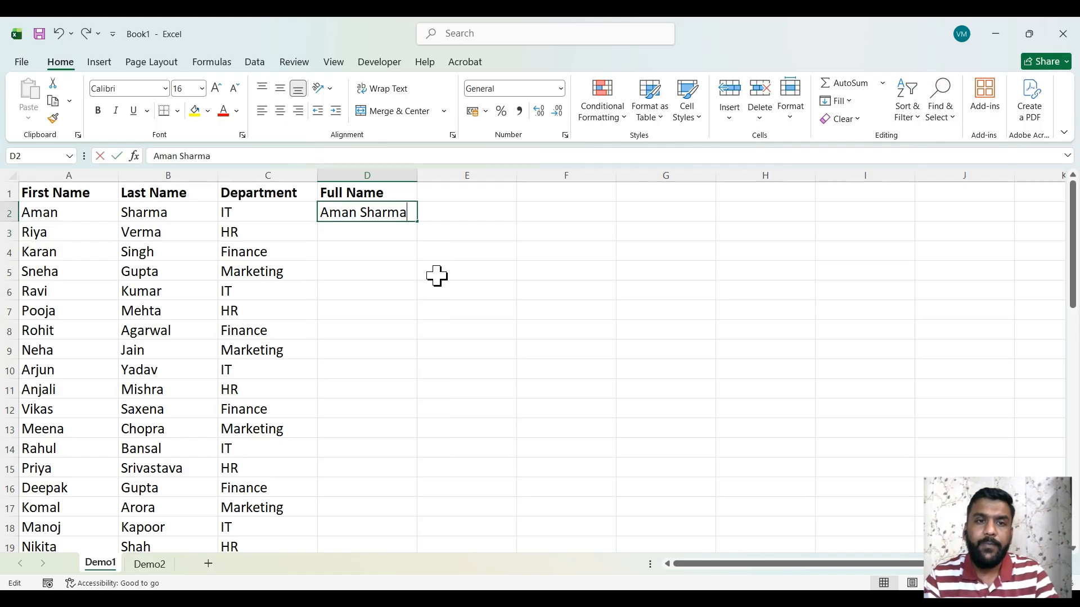
text(()
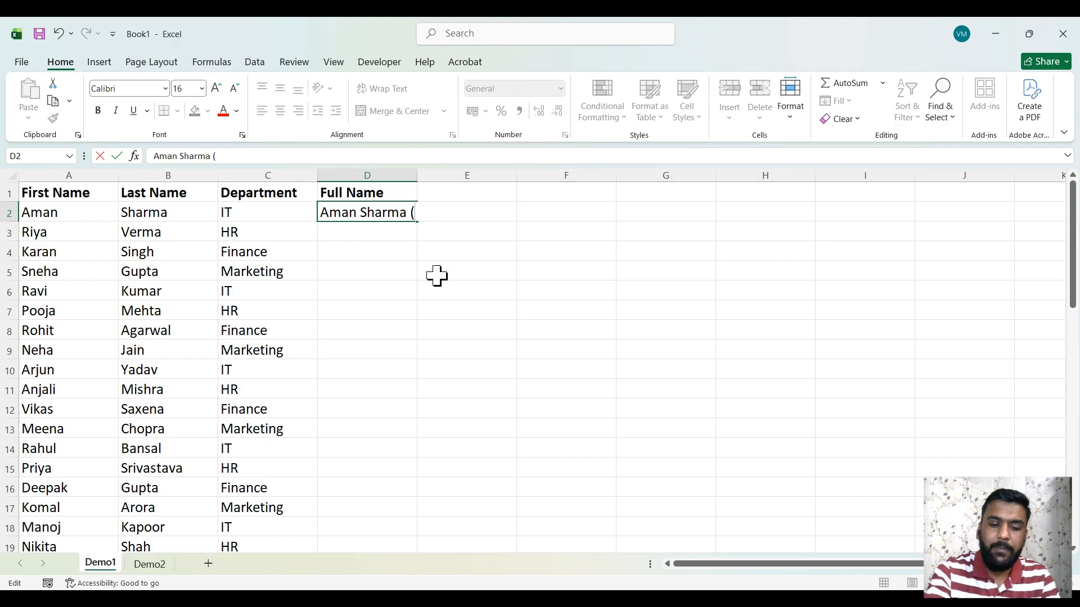
text(IT))
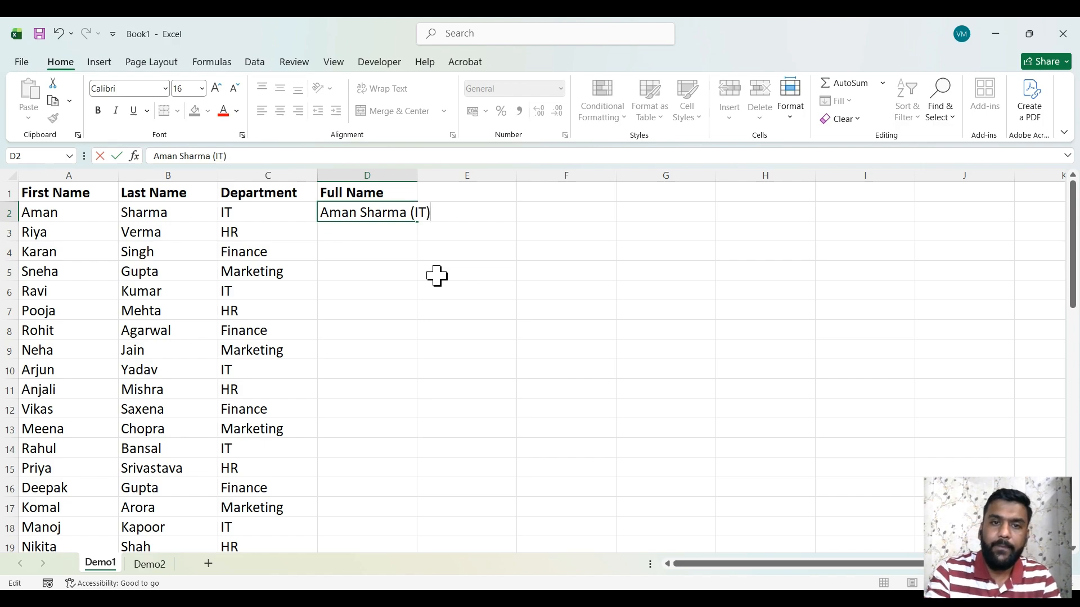
key(Return)
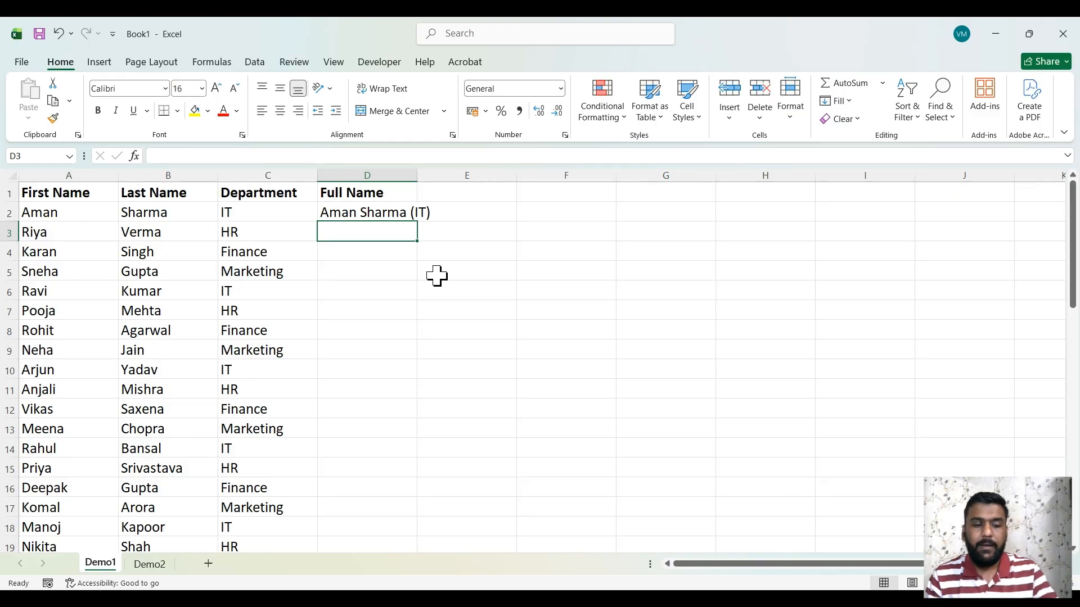
key(ctrl+e)
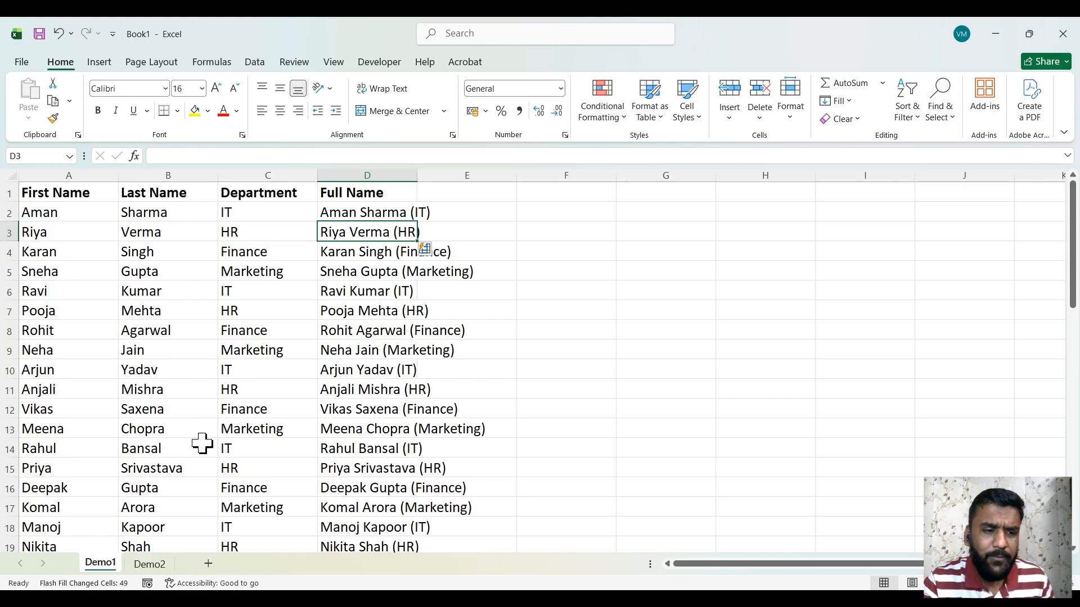
click(161, 565)
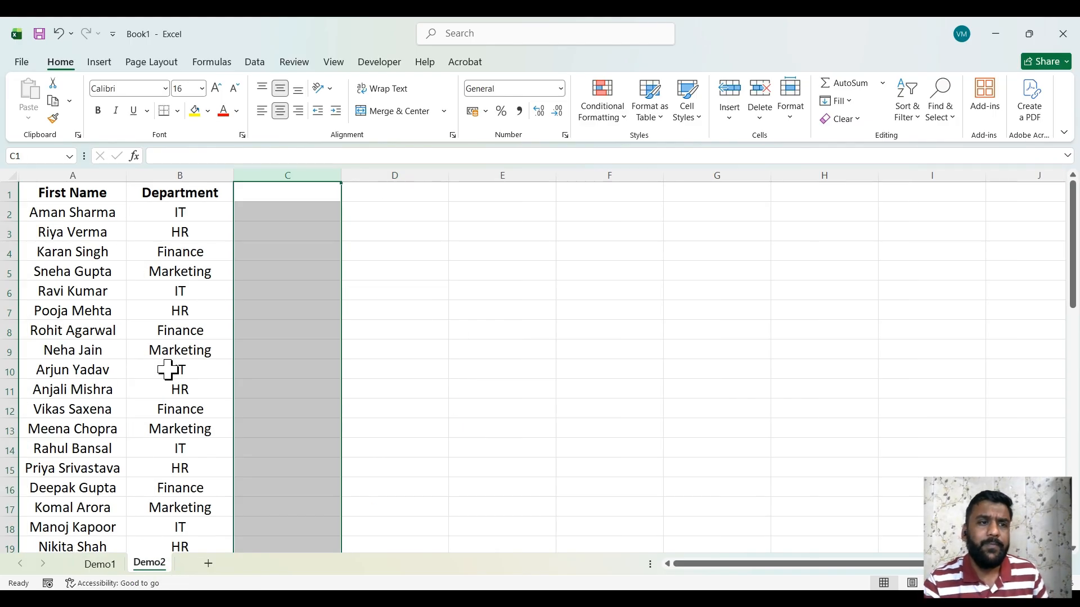
Change Demo2's A1 header from 'First Name' to 'Full Name'
click(256, 214)
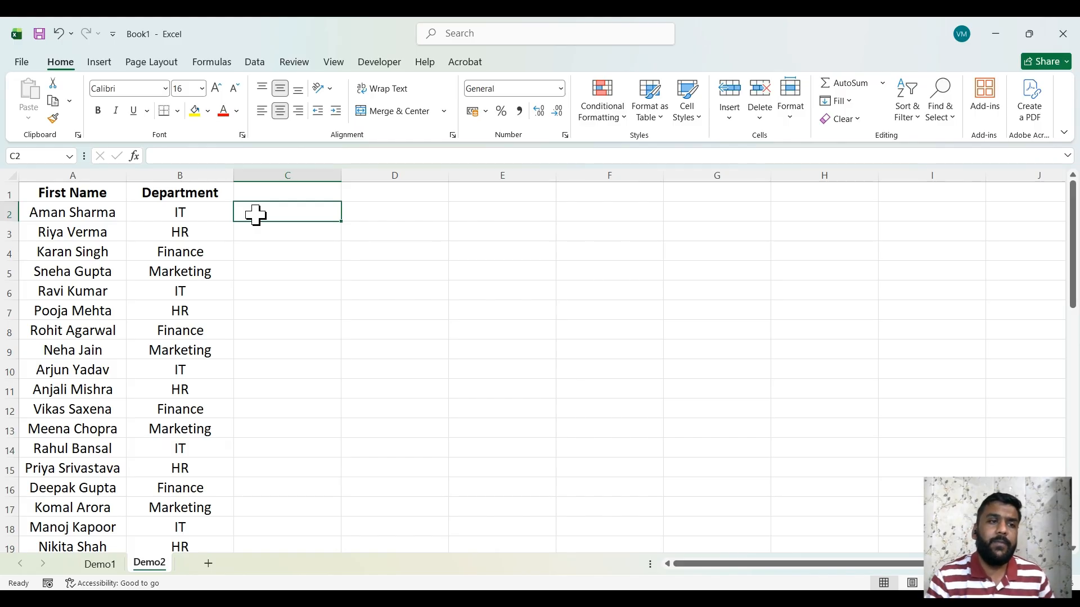
click(51, 189)
key(F2)
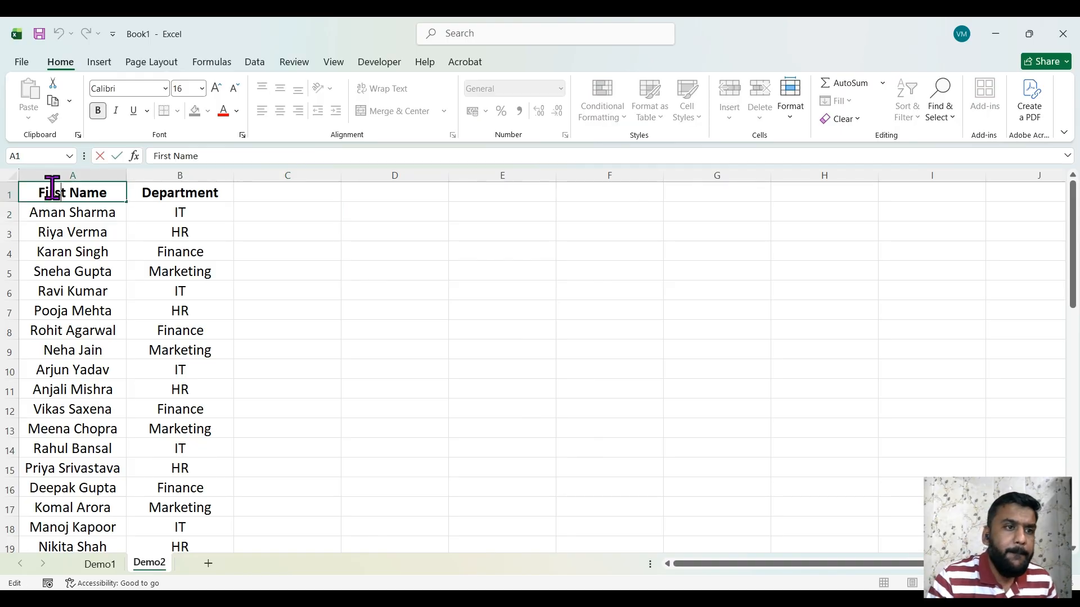
key(BackSpace)
key(BackSpace)
key(BackSpace)
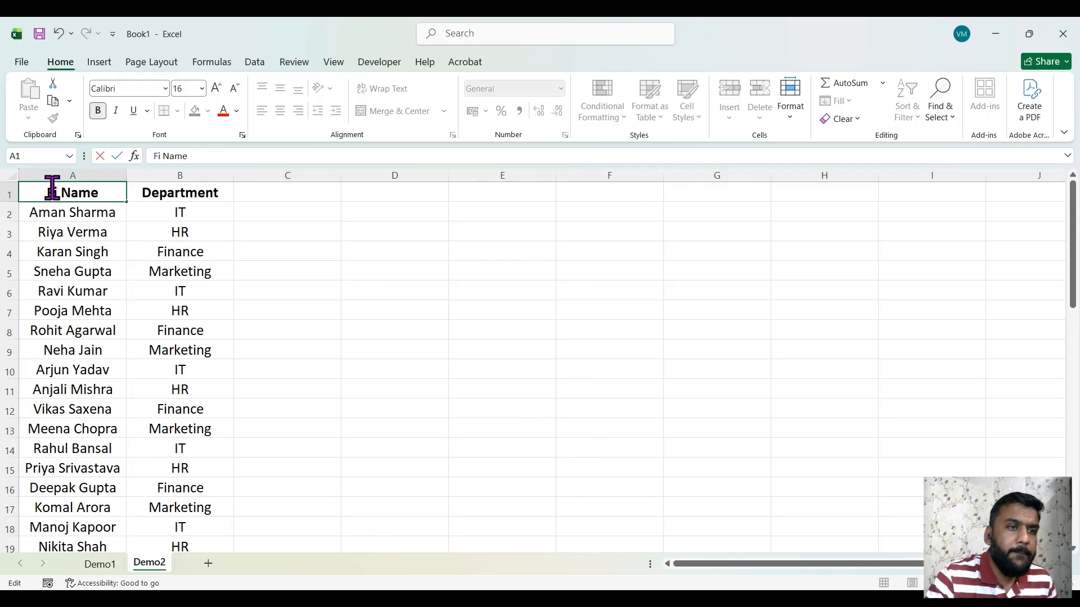
text(ull)
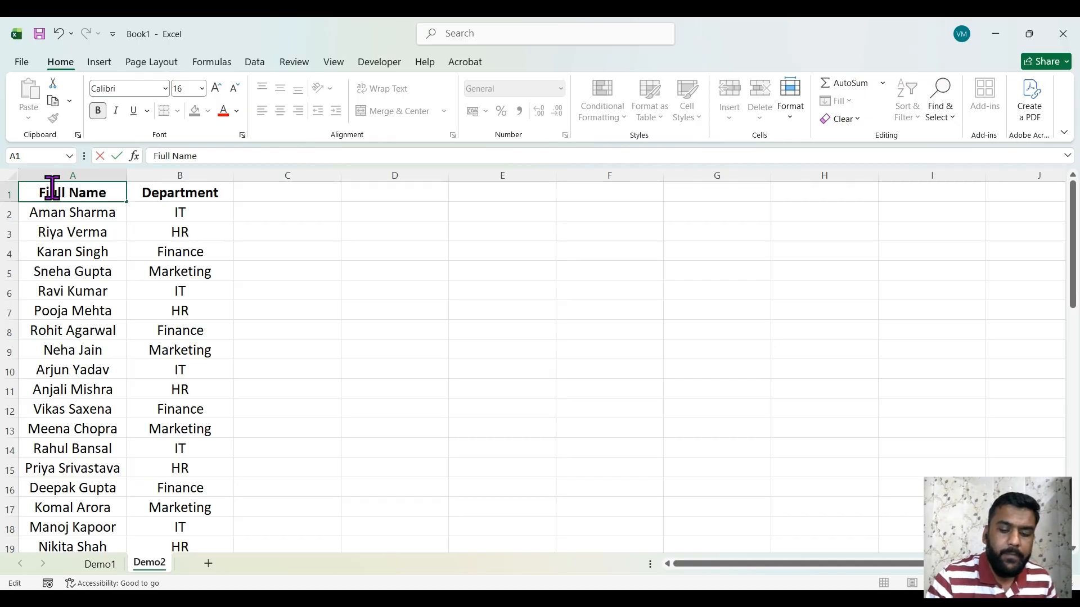
key(BackSpace)
key(Return)
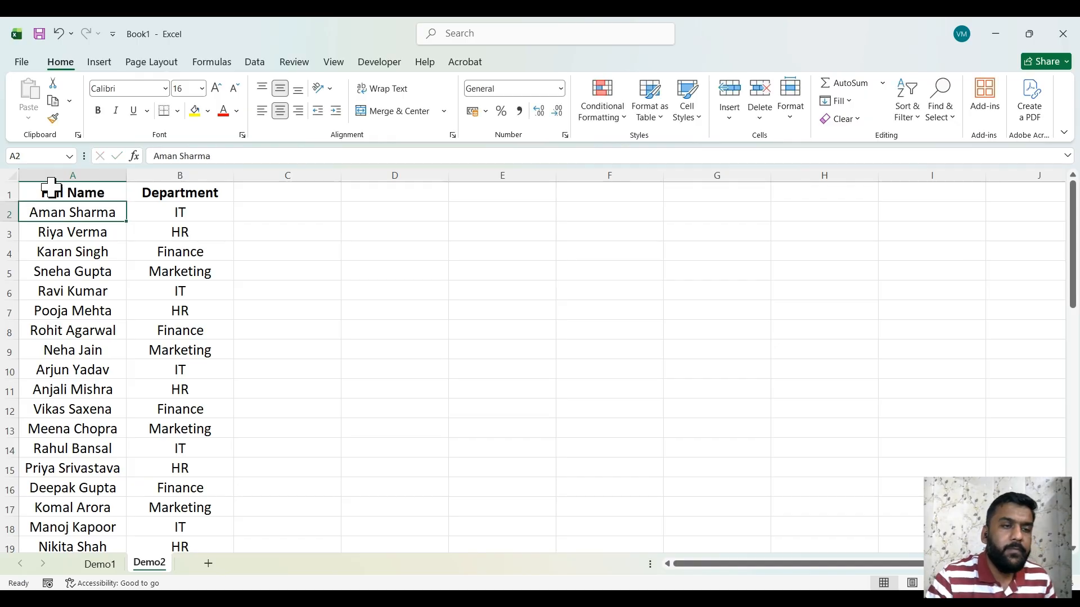
Add a 'First Name' header in C1 and Flash Fill first names from a C2 example
click(289, 195)
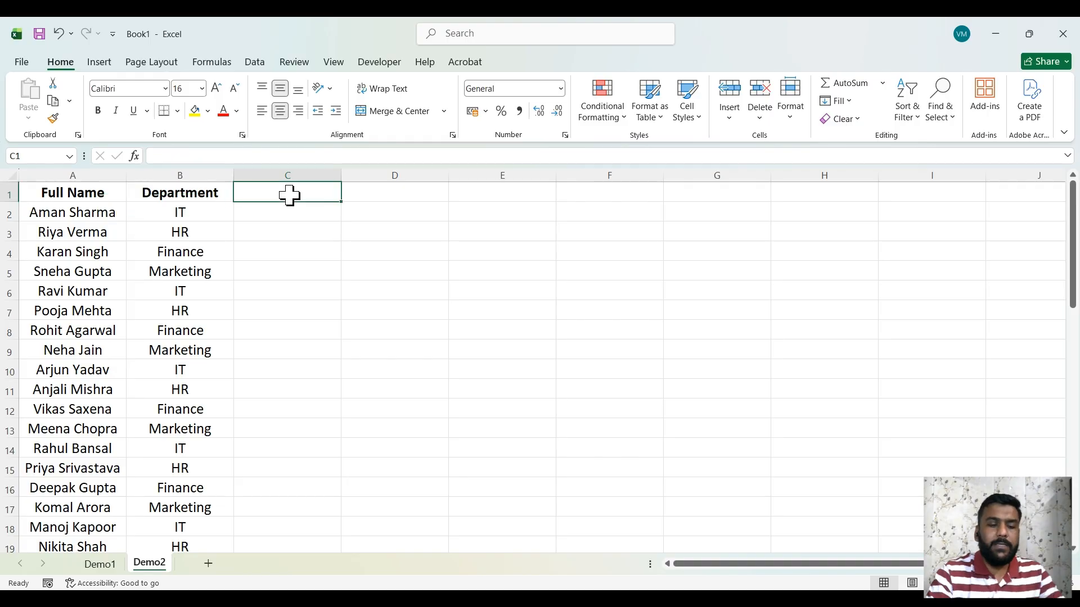
text(First)
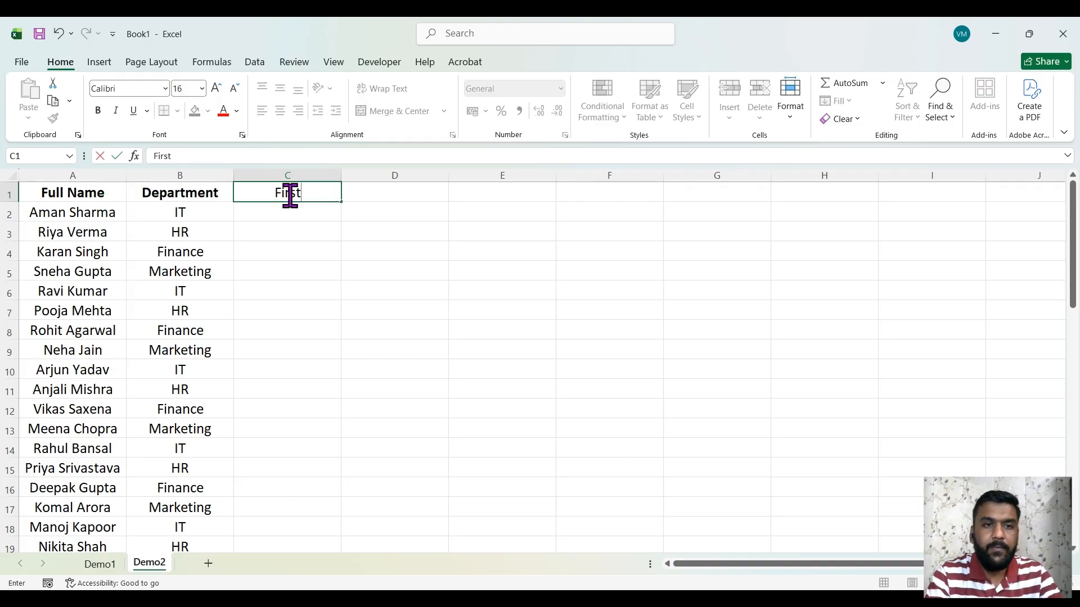
text( Name)
key(Return)
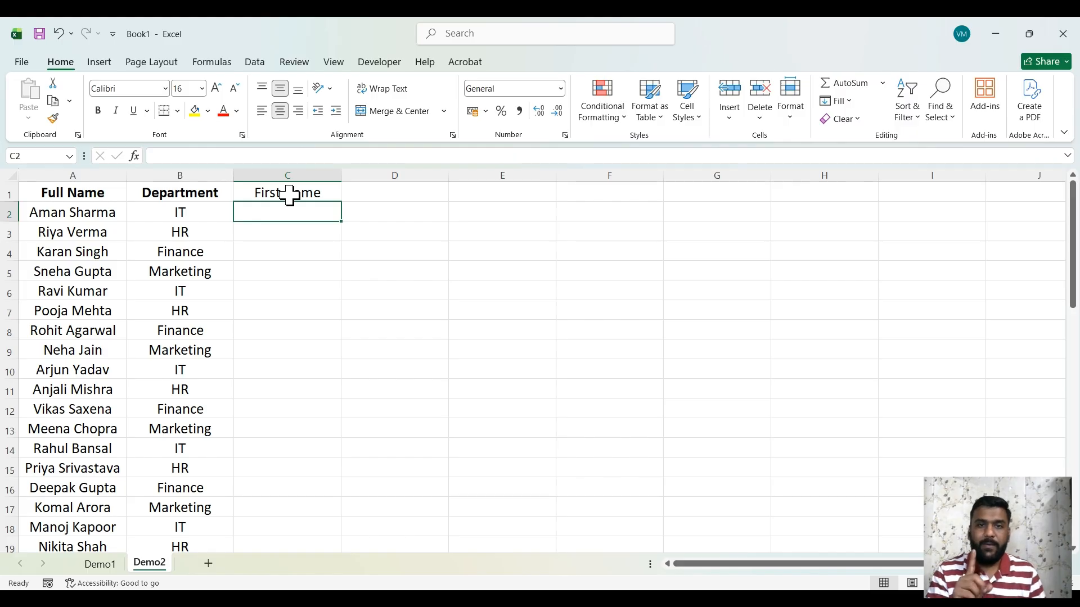
text(Aman)
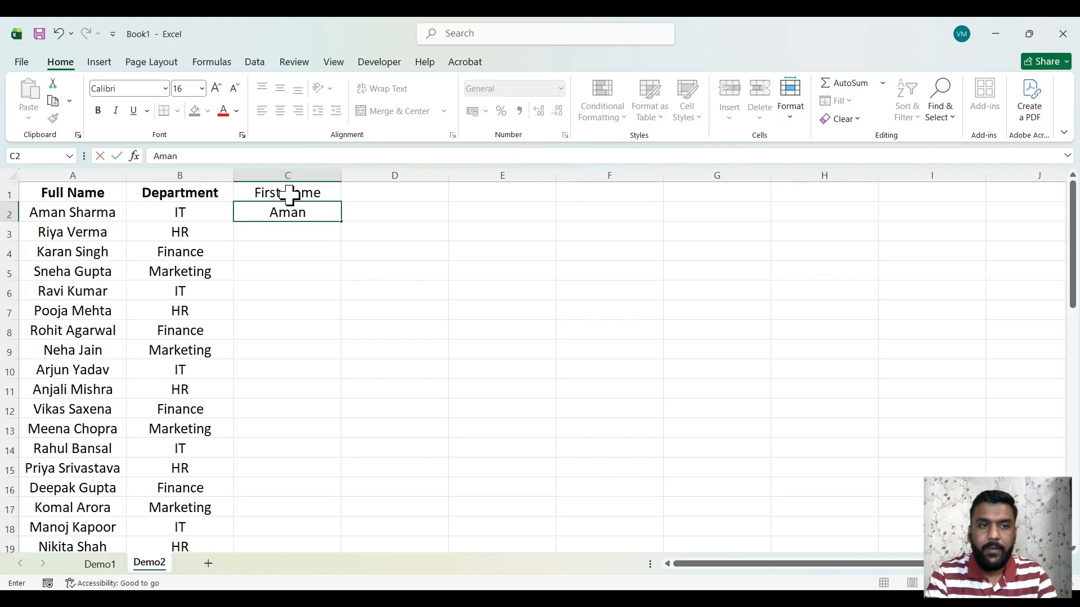
key(Return)
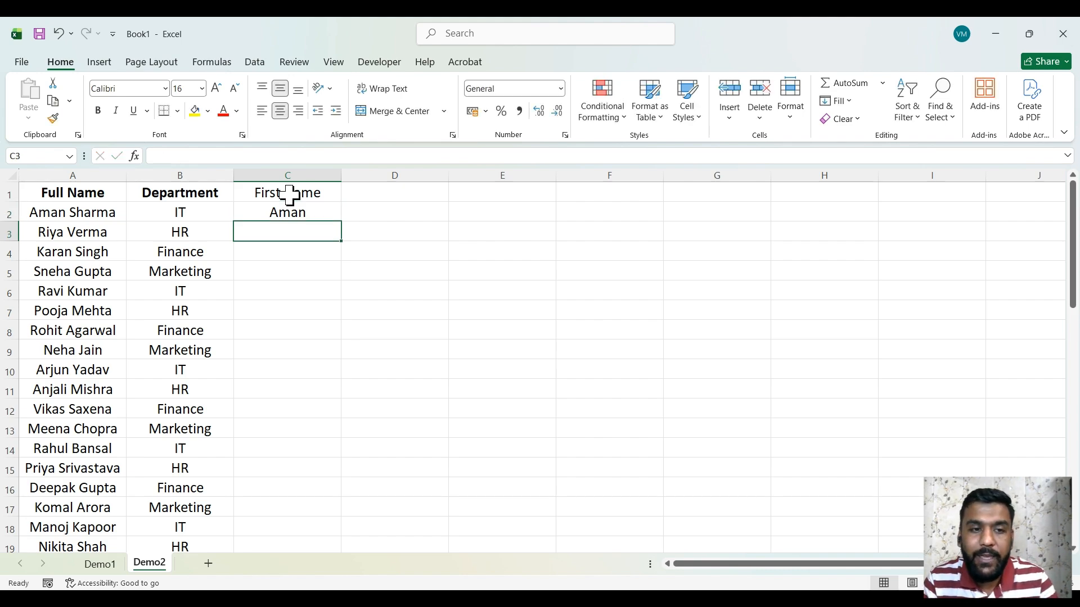
key(ctrl+e)
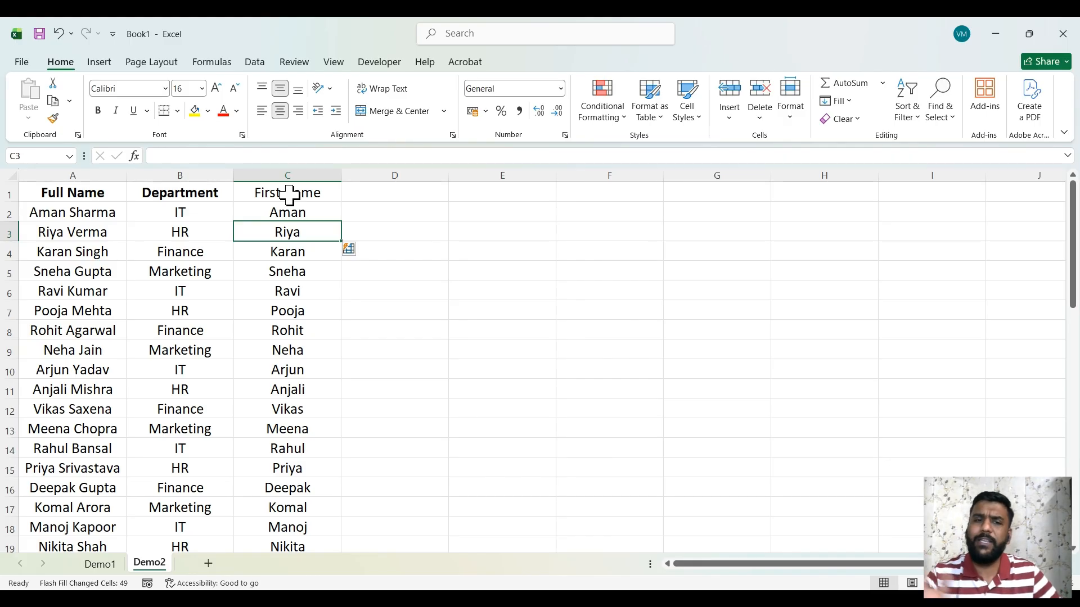
click(363, 209)
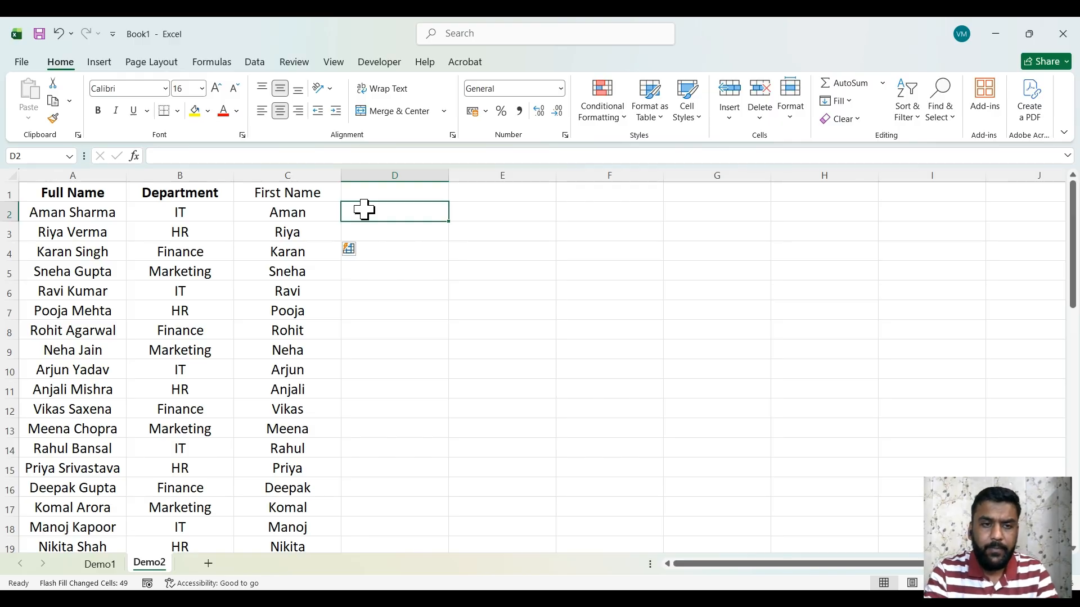
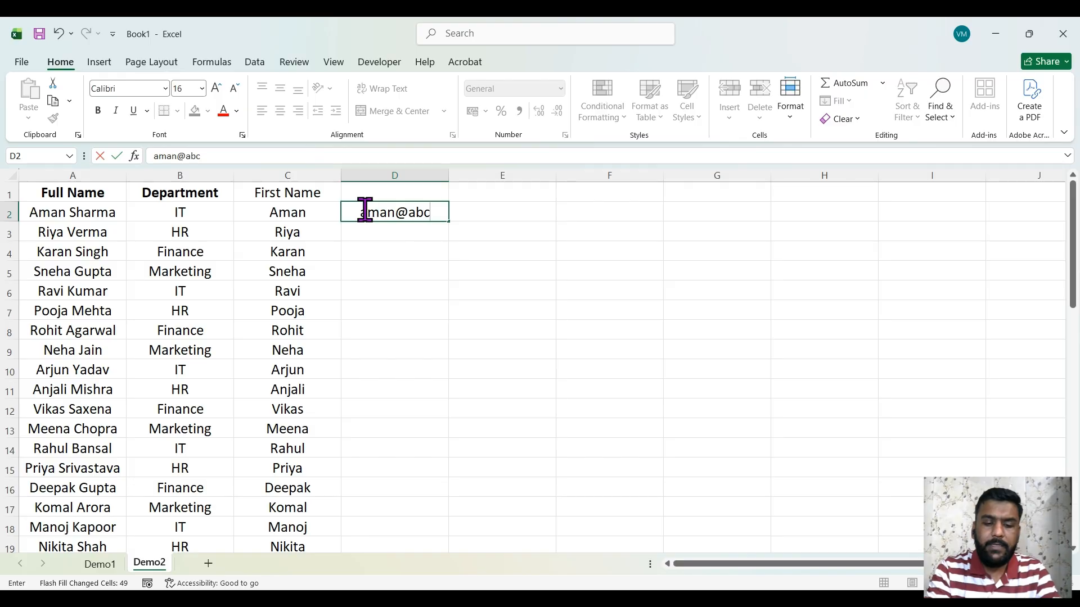
Enter an example abc.com e-mail built from the first name in D2, then Flash Fill column D
key(Return)
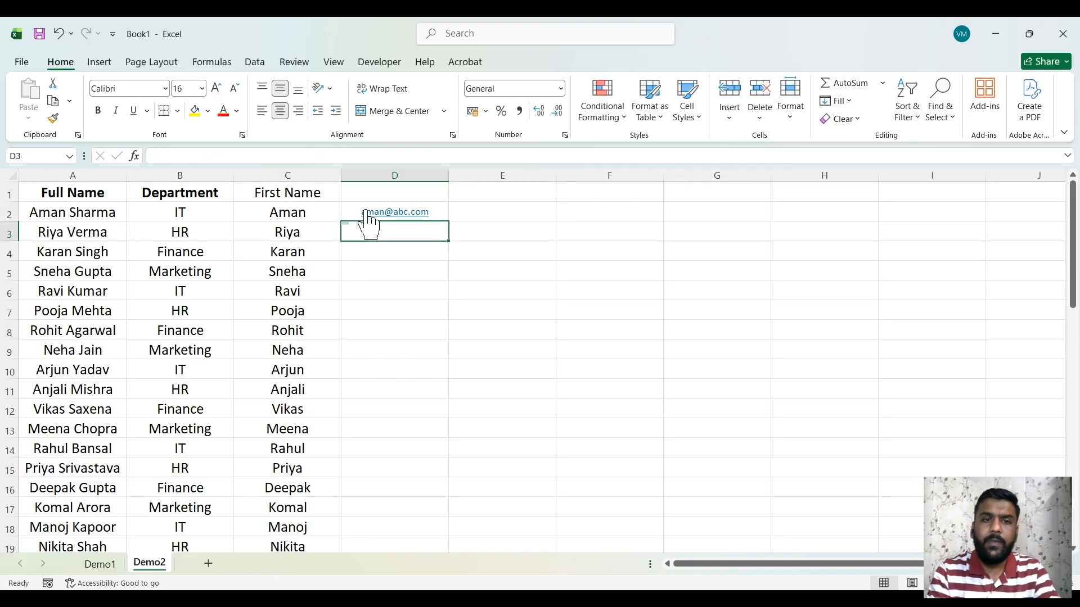
key(ctrl+e)
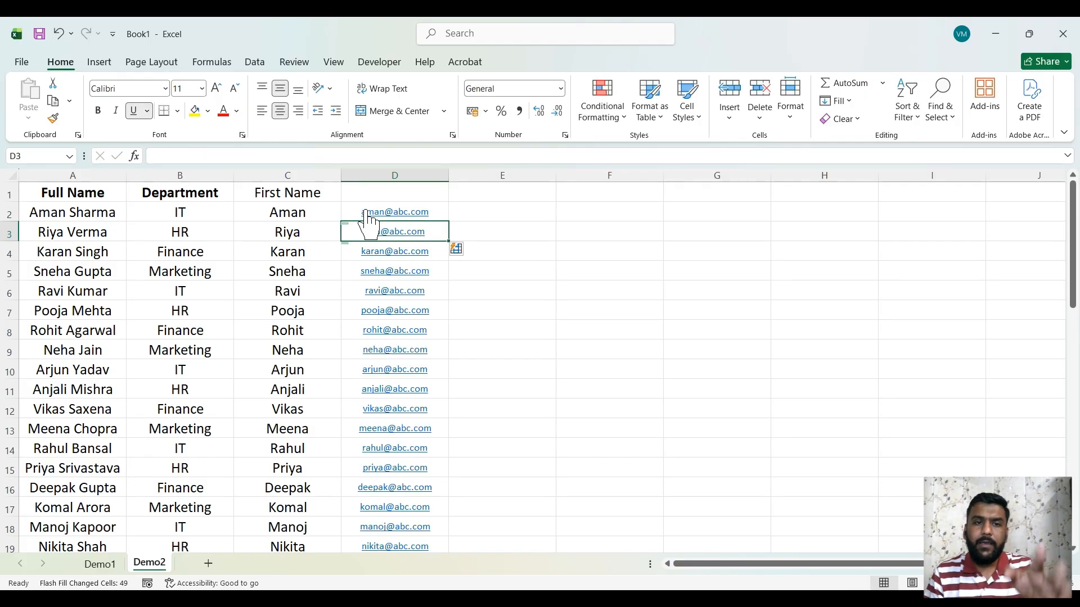